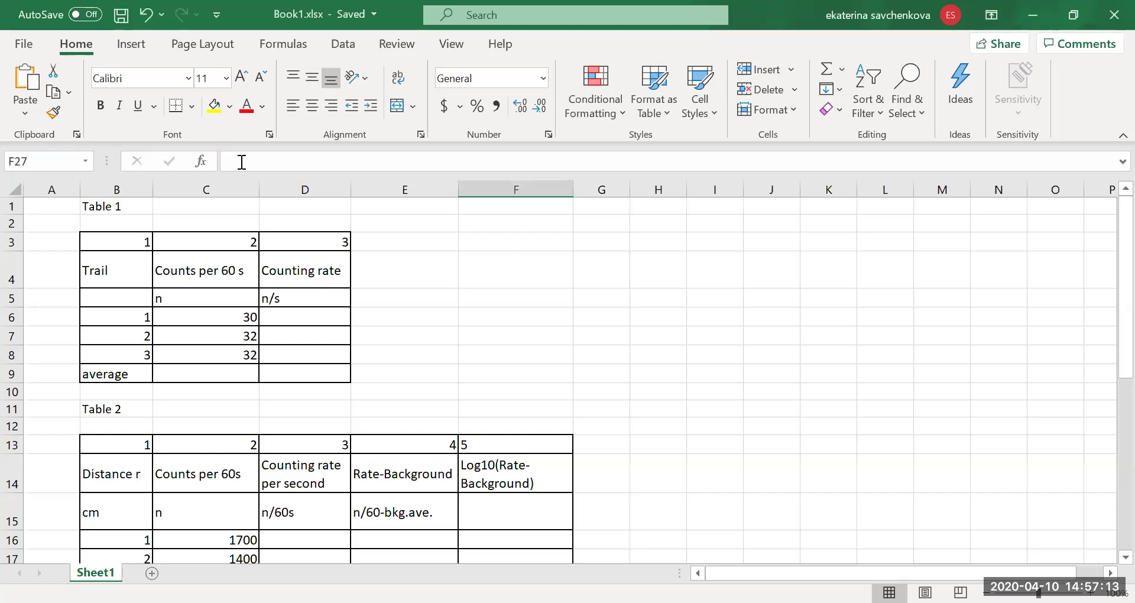
- Calculate Table 1's counting rate in D6 with the formula =C6/60 and fill it down to D8
click(287, 313)
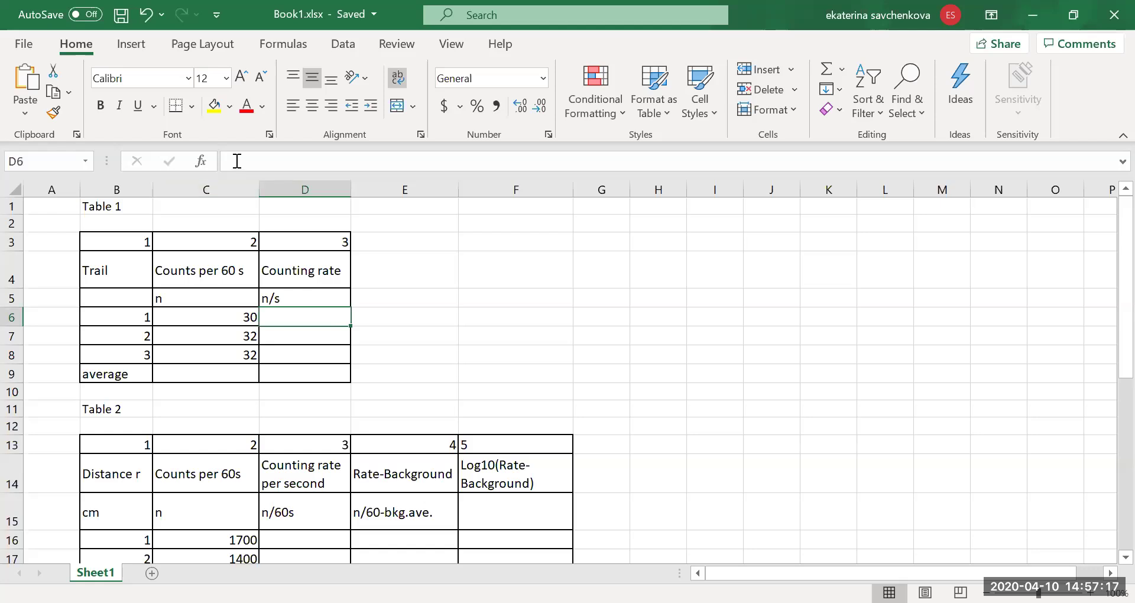
click(237, 161)
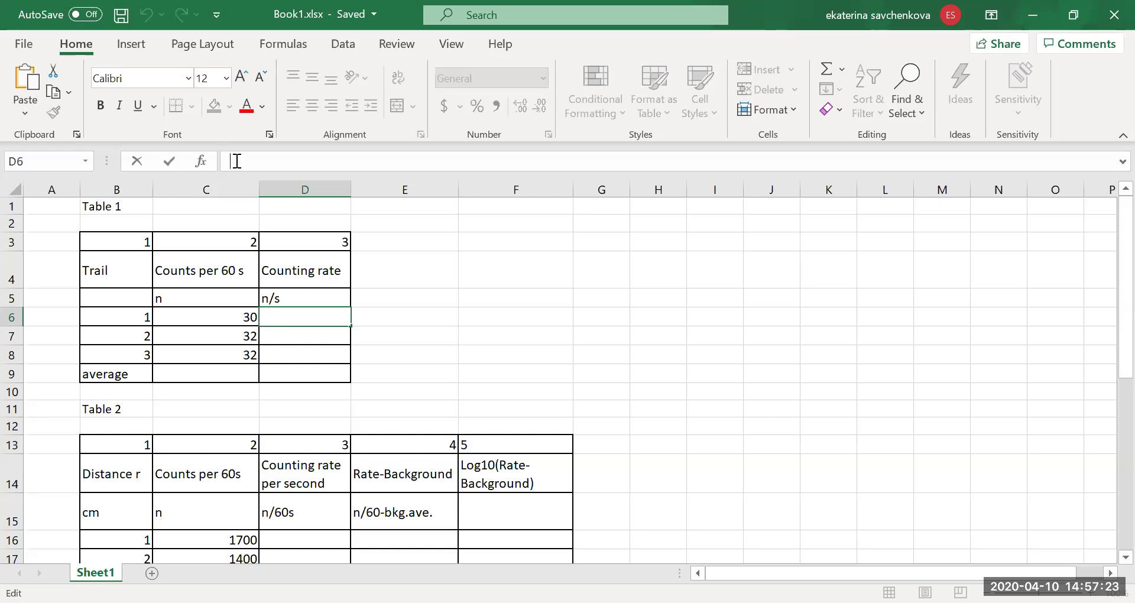
text(=)
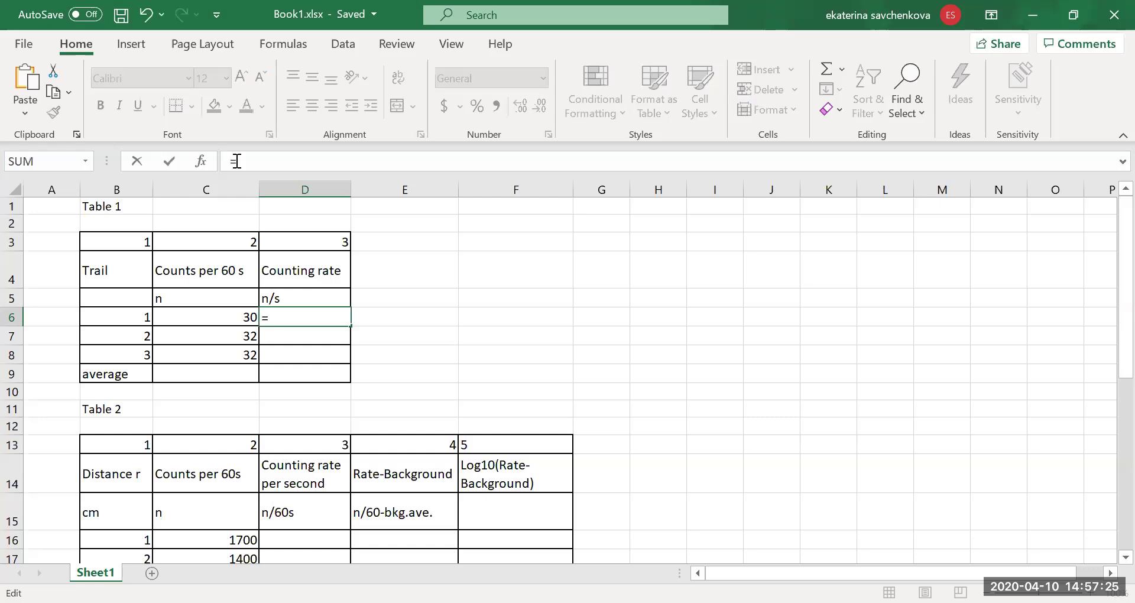
click(232, 315)
text(/)
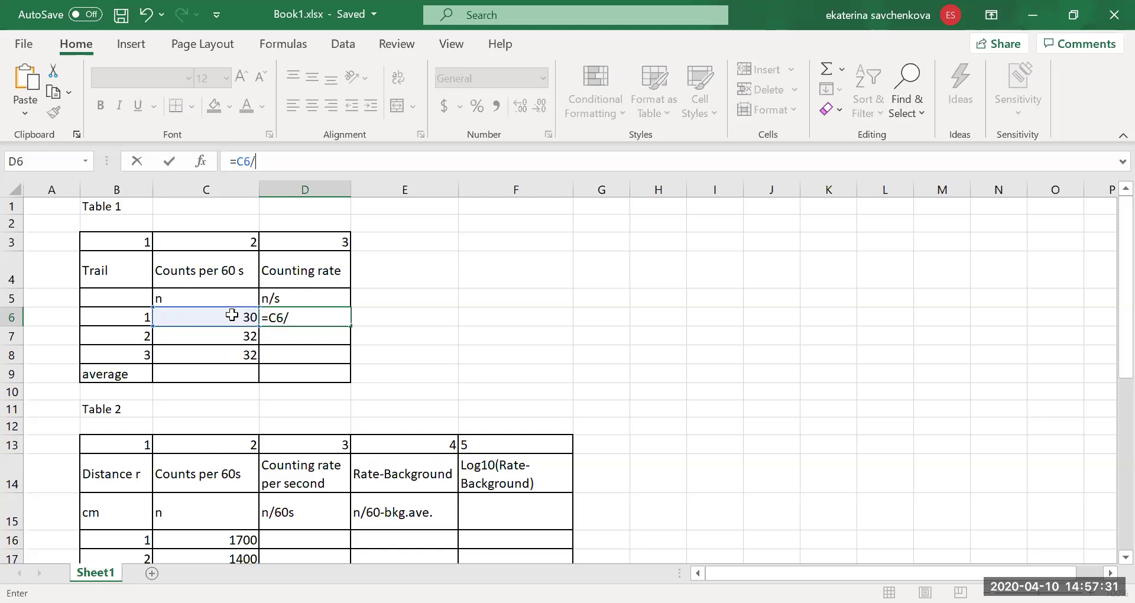
text(60)
key(Return)
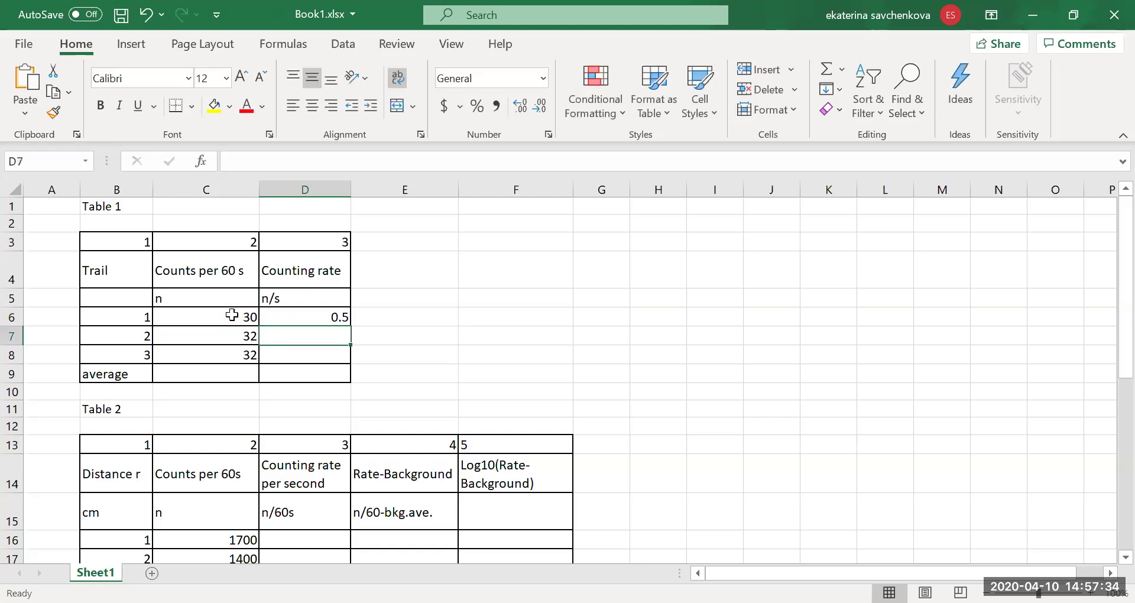
click(320, 319)
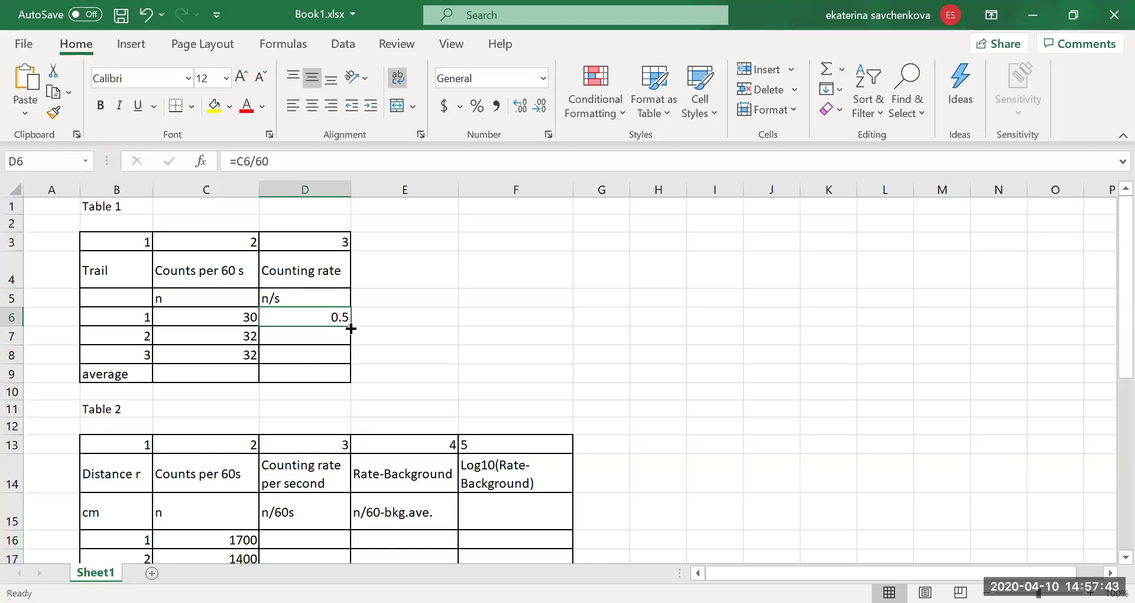
drag(351, 325, 340, 356)
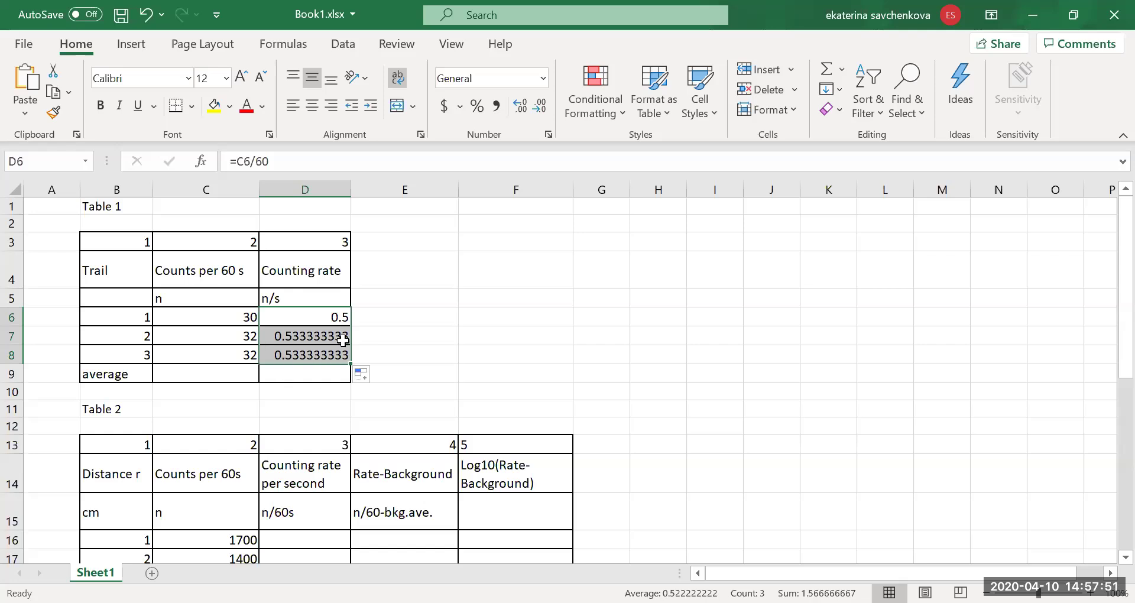
- Format D7 as a Number with 2 decimal places and fill it down to D8
click(322, 335)
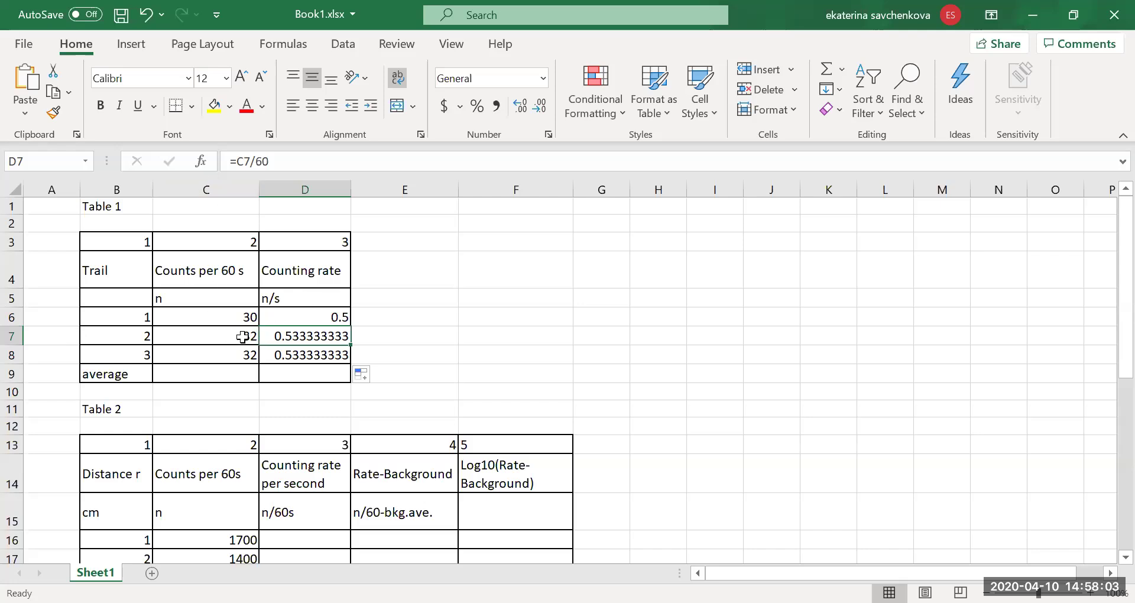
click(350, 344)
right_click(342, 335)
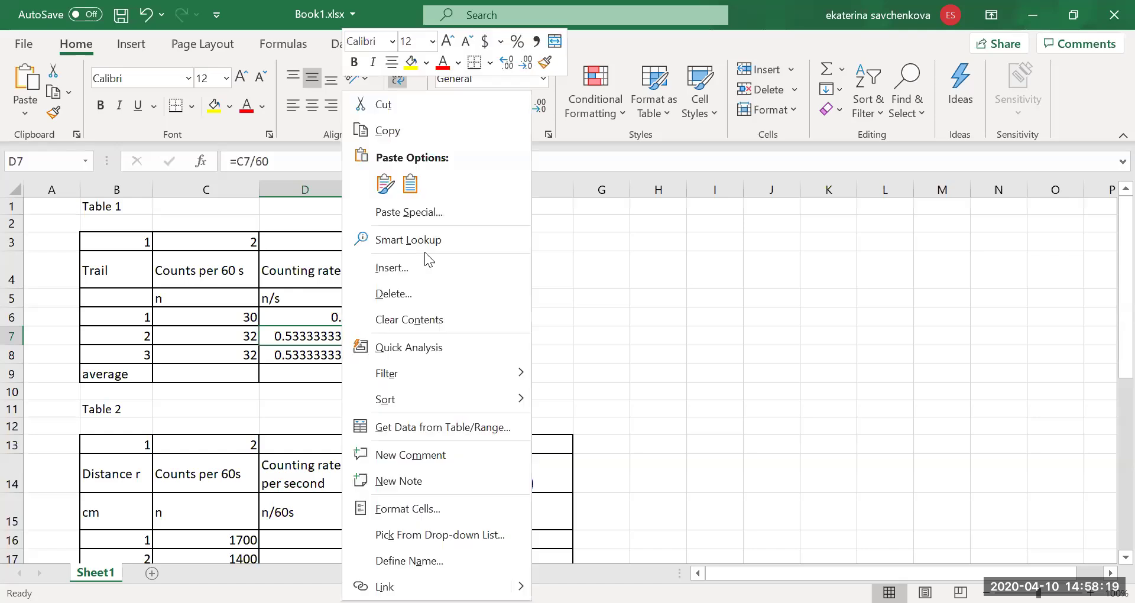
click(446, 509)
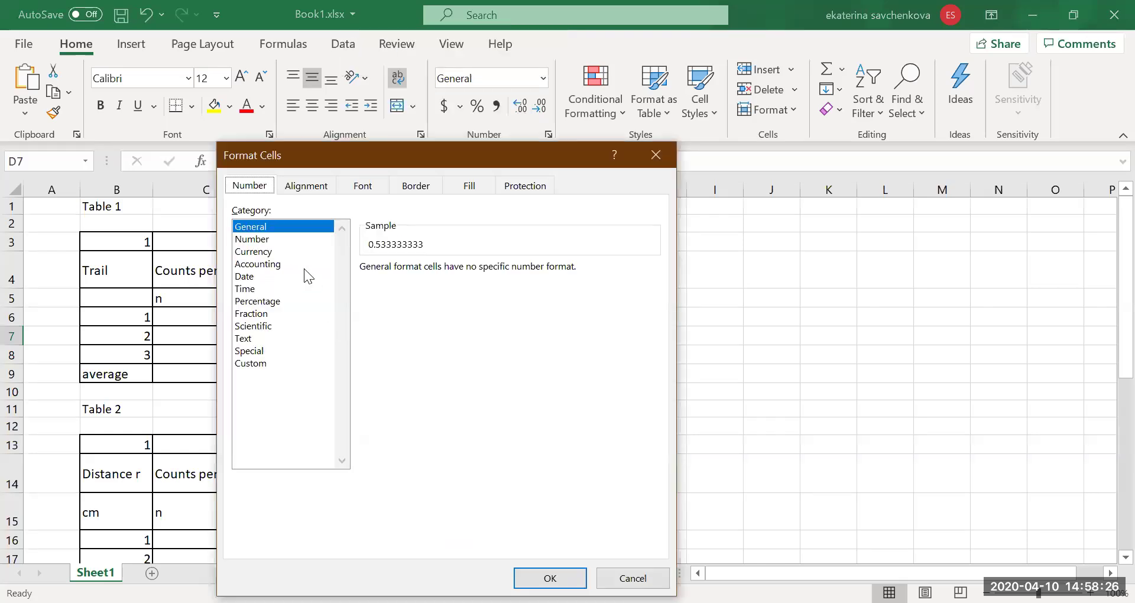
click(250, 240)
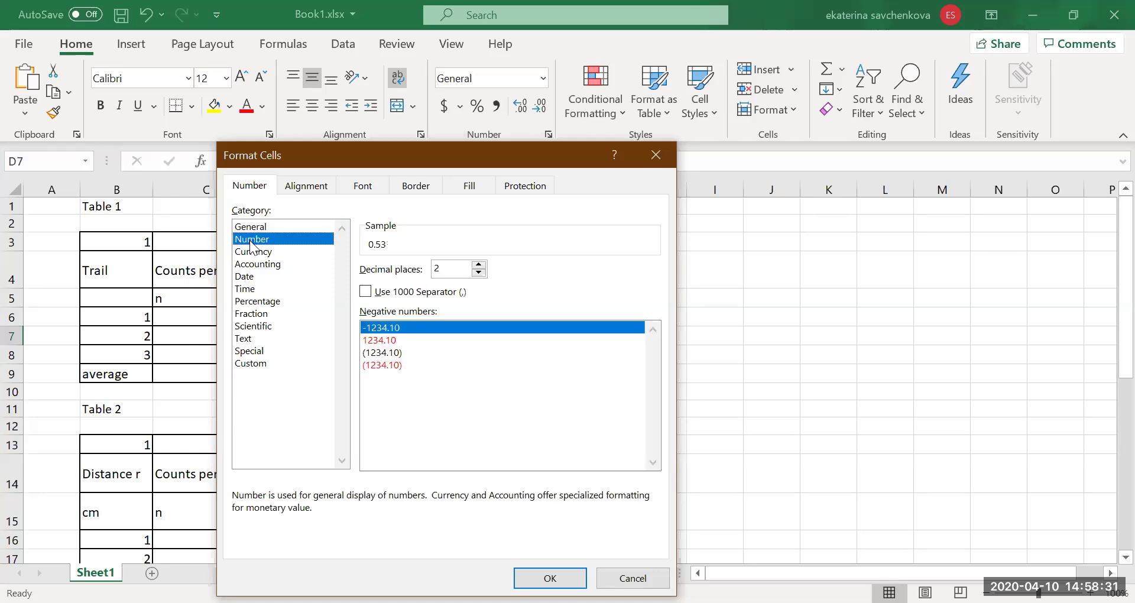
click(481, 272)
click(481, 271)
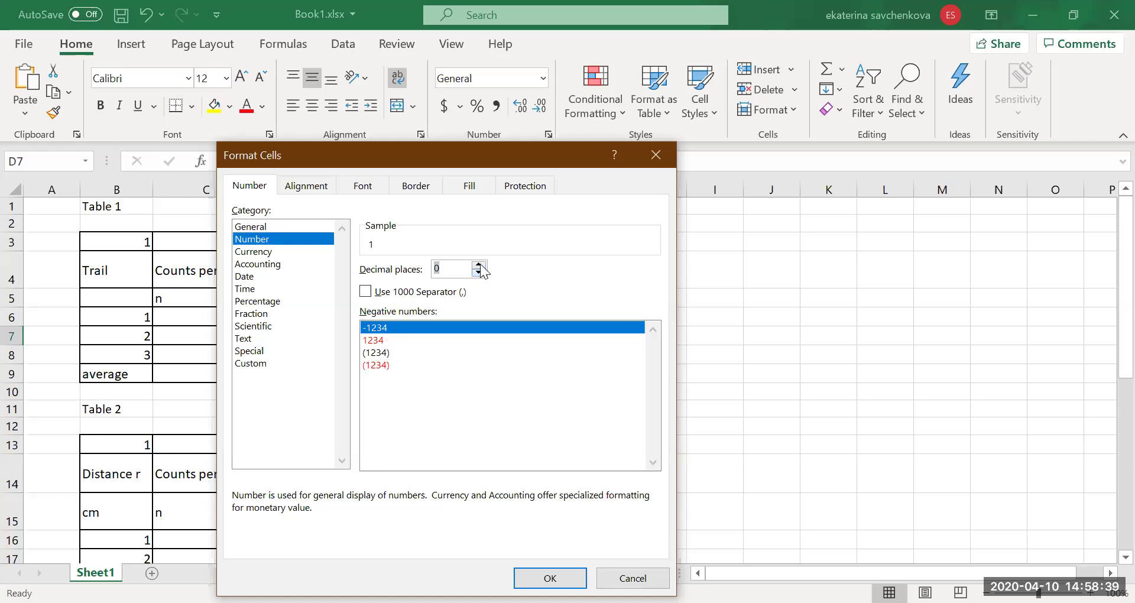
text(1)
click(479, 265)
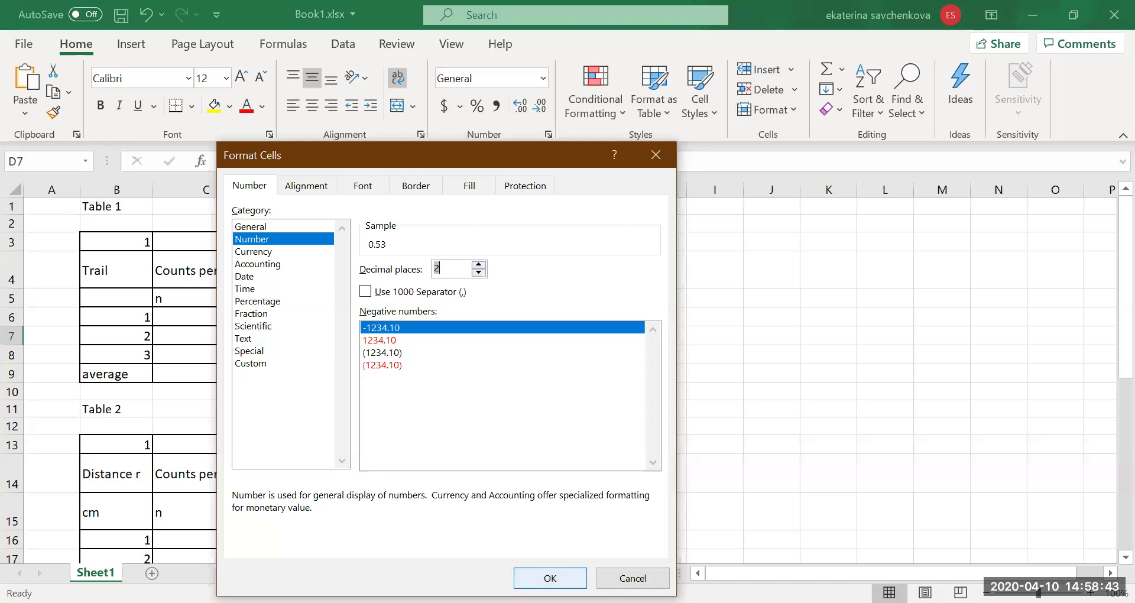
key(Return)
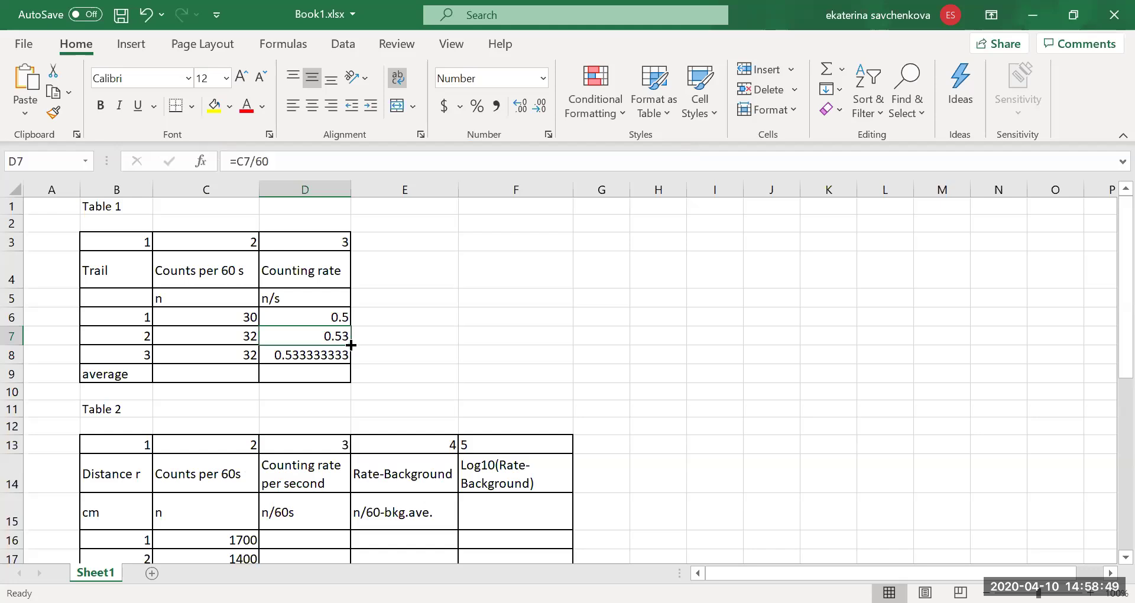
drag(351, 345, 347, 360)
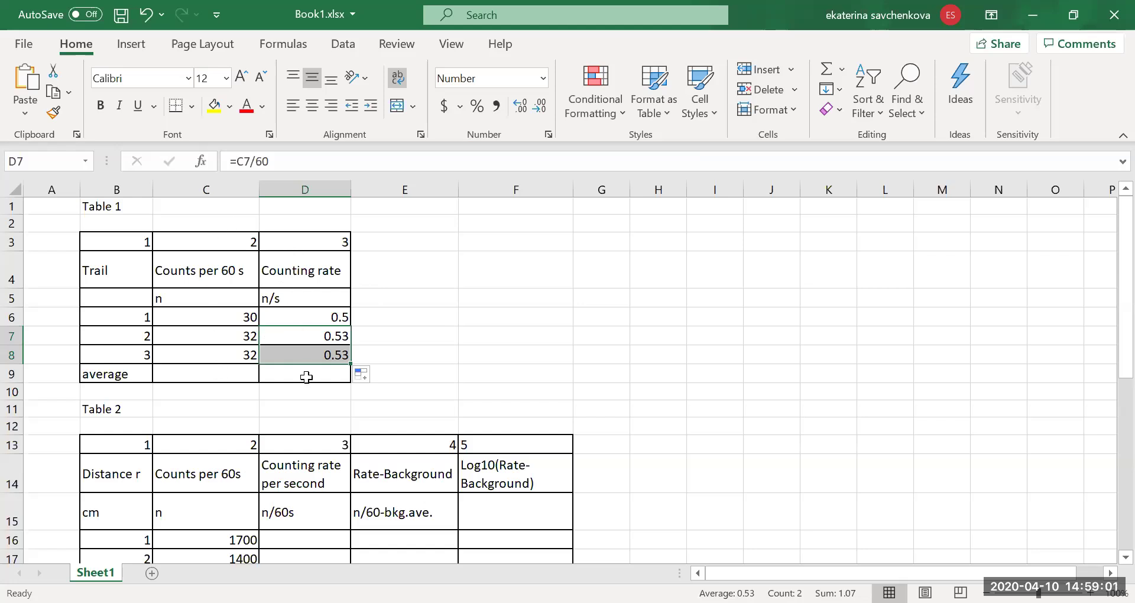
- Calculate the average counts of Table 1 in C9 with the formula =SUM(C6:C8)/3
click(220, 373)
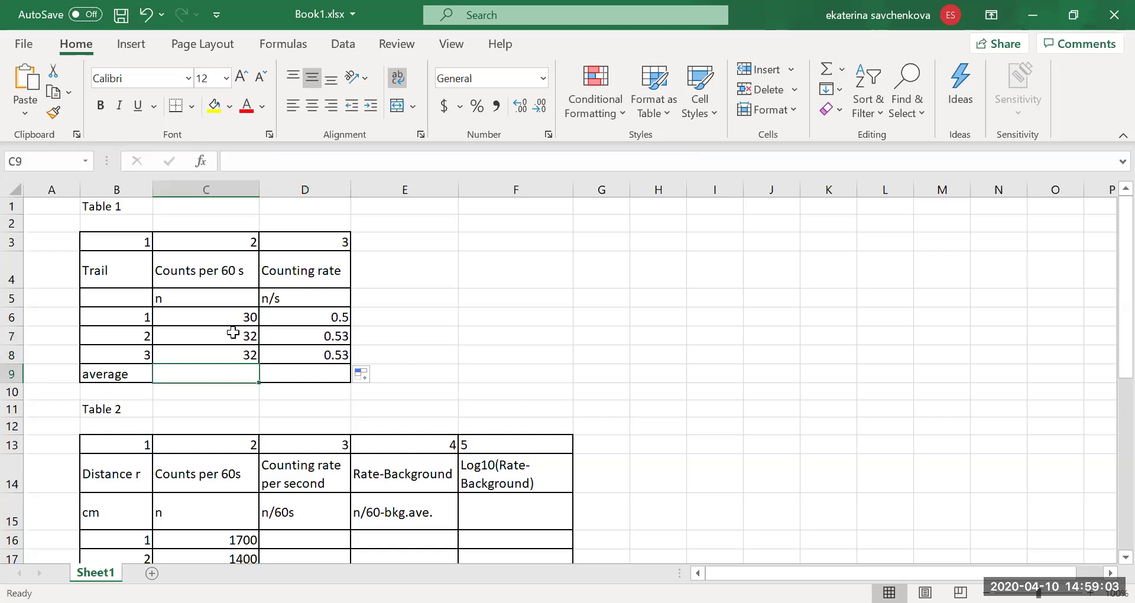
click(227, 159)
text(=)
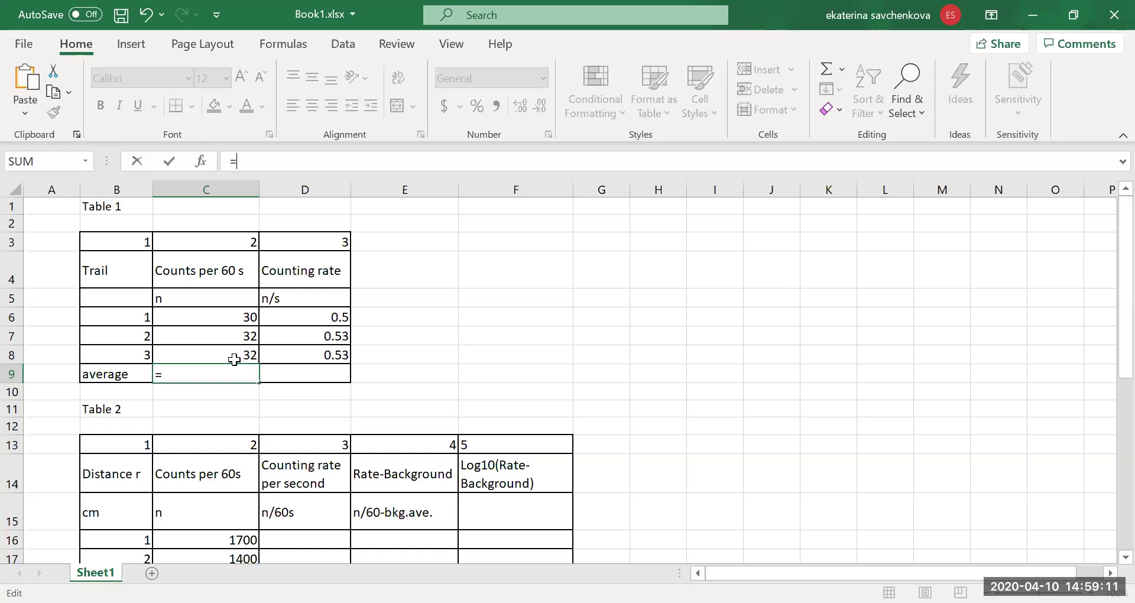
text(s)
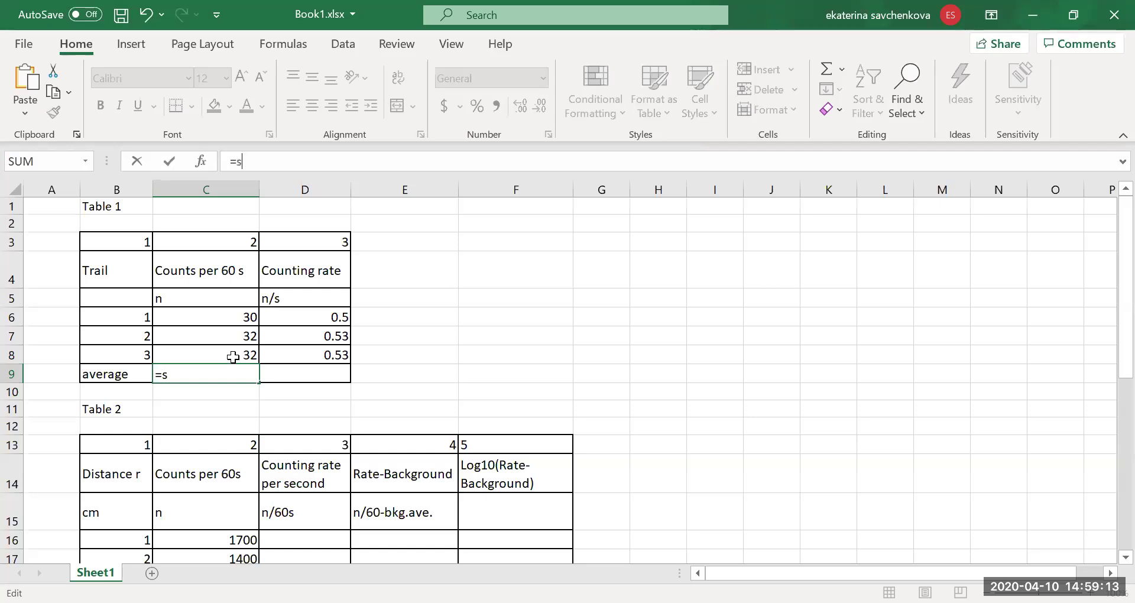
text(um)
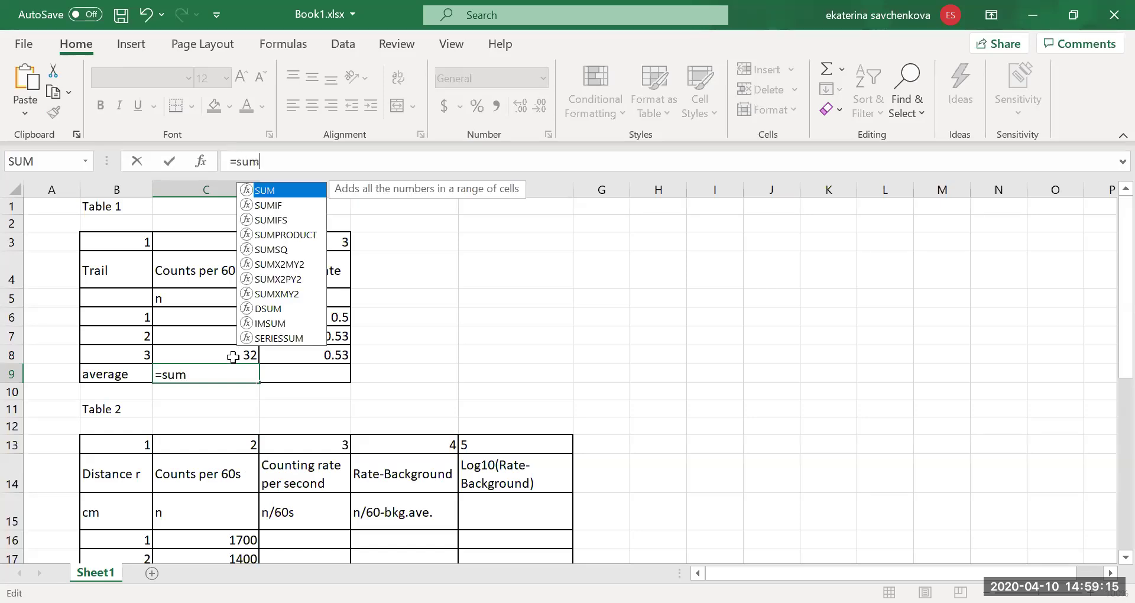
text(()
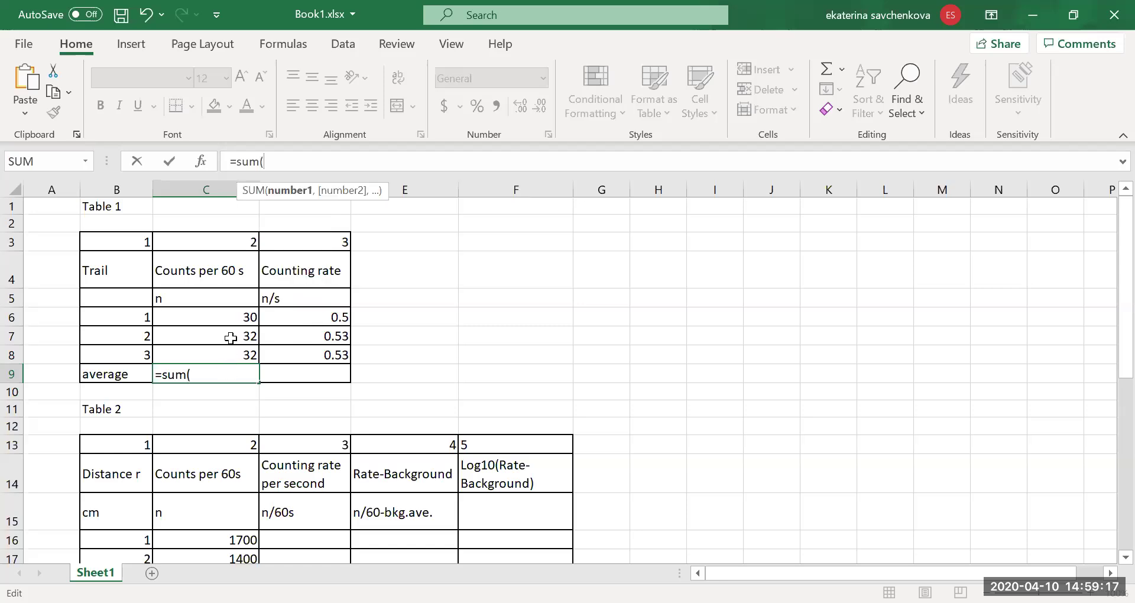
click(229, 316)
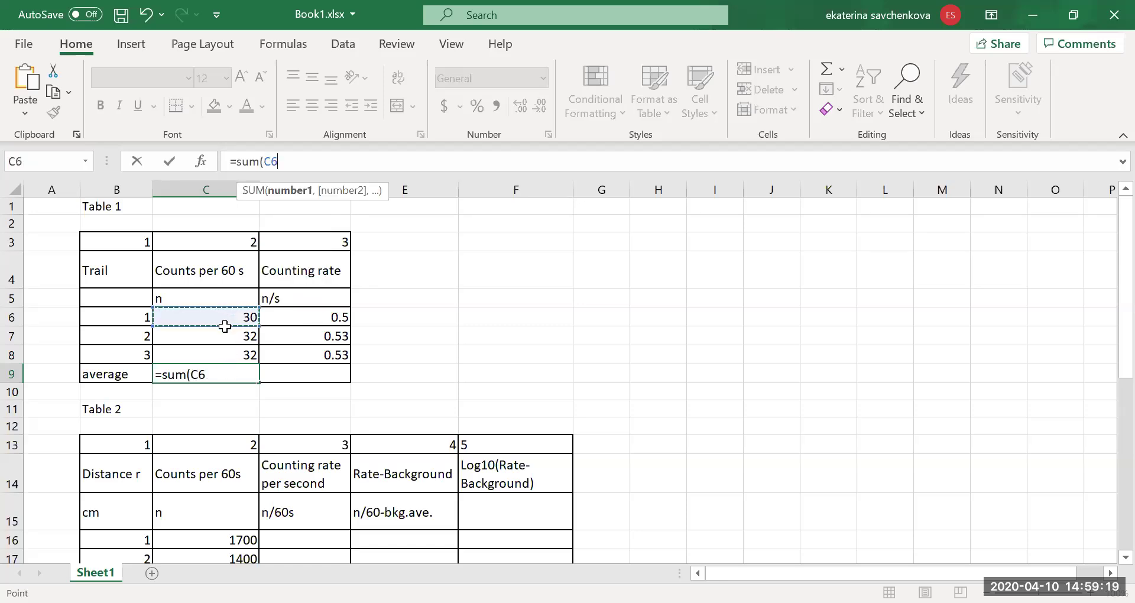
drag(224, 346, 222, 351)
text())
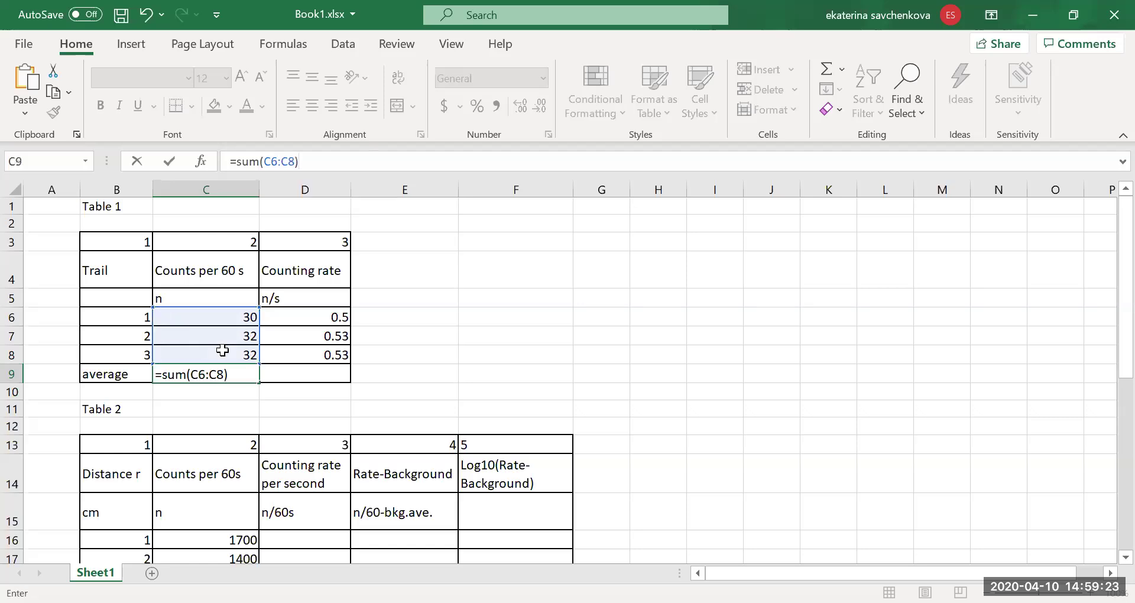
text(/3)
key(Return)
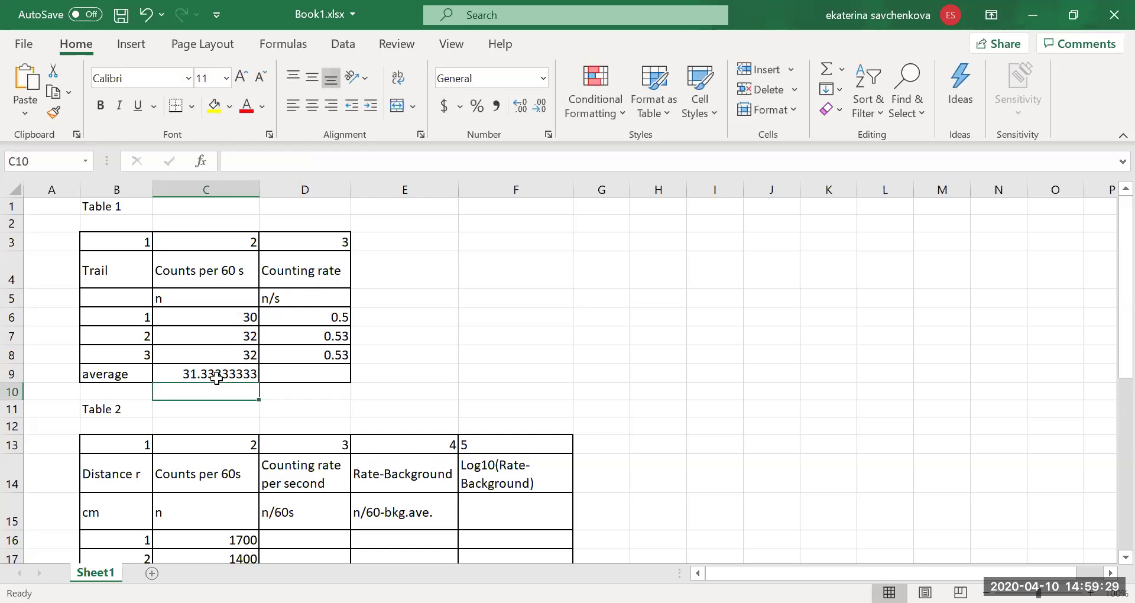
- Copy the average formula from C9 across to D9 for the counting rate
click(286, 371)
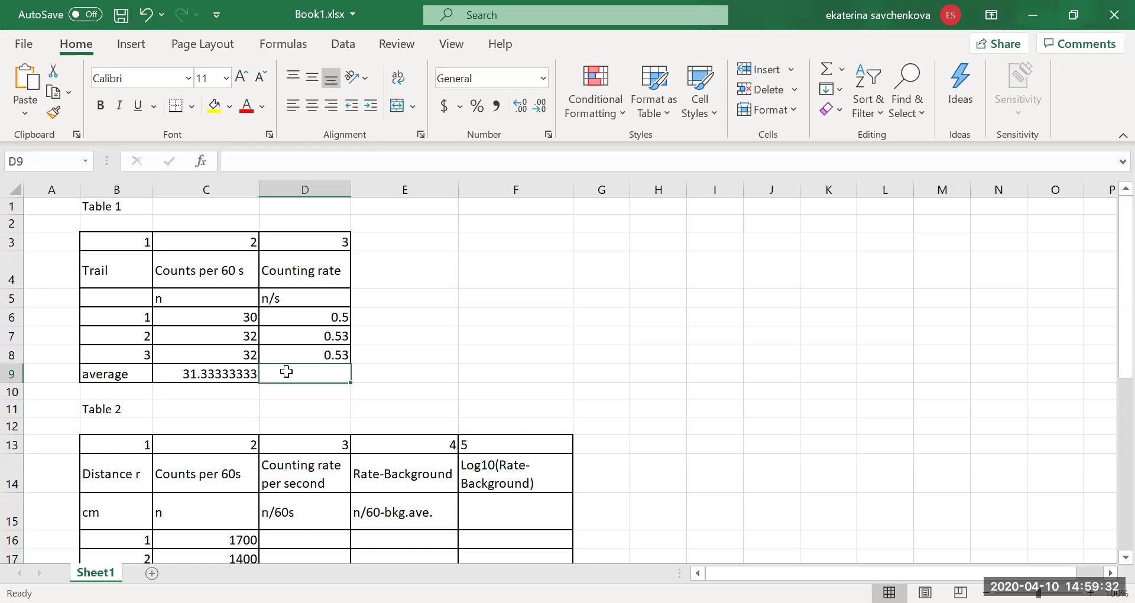
click(248, 376)
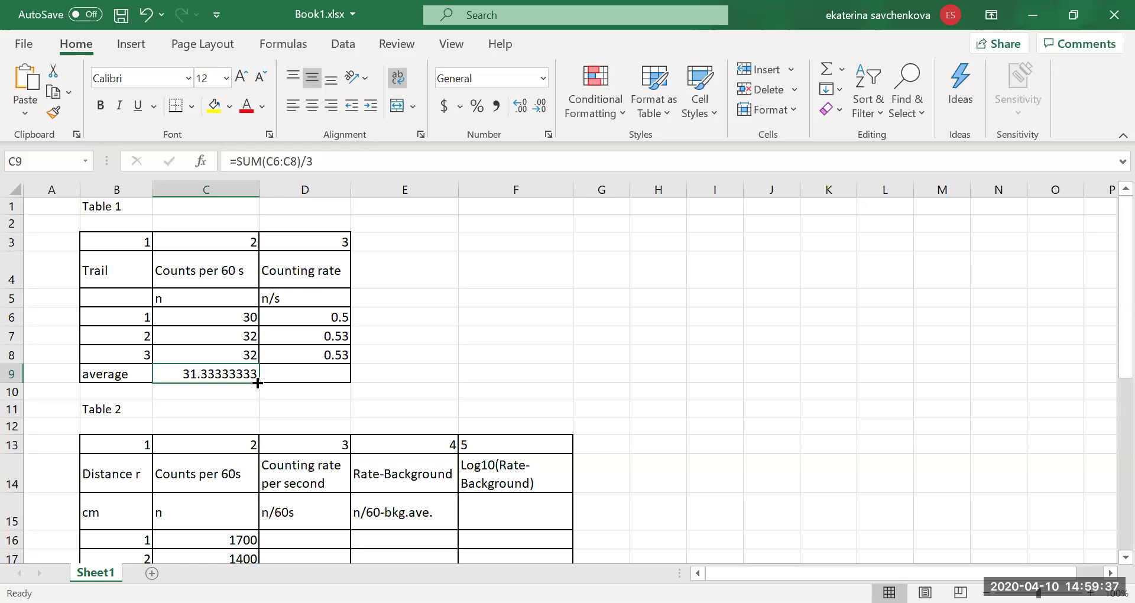
drag(258, 384, 322, 378)
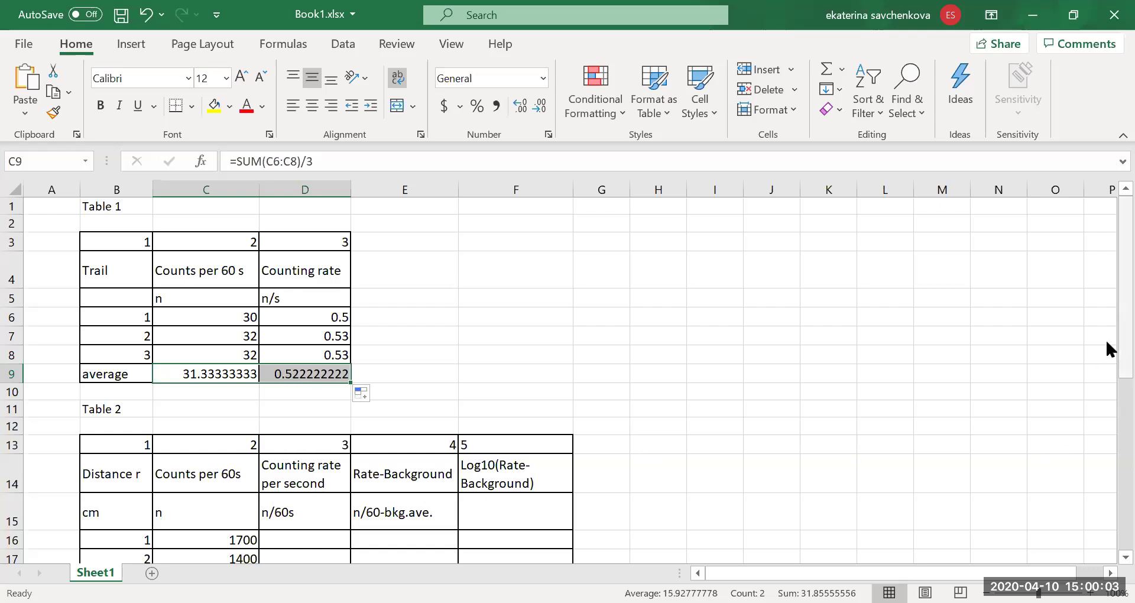
- Enter 0.52 as the background average counting rate in D23 of Table 2
drag(1107, 330, 1107, 449)
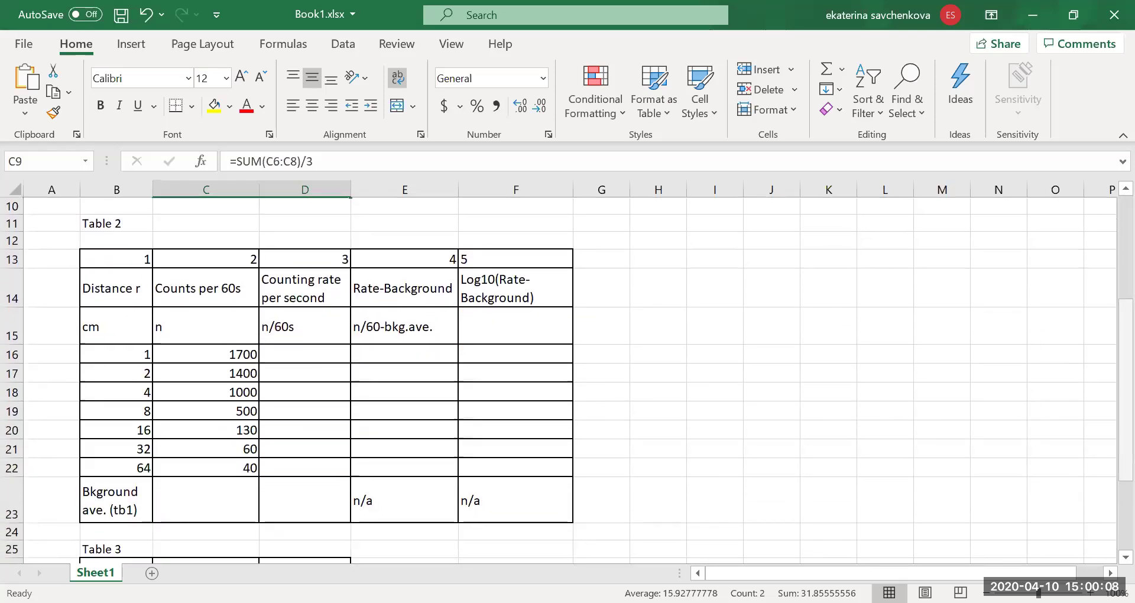
click(307, 498)
text(0.52)
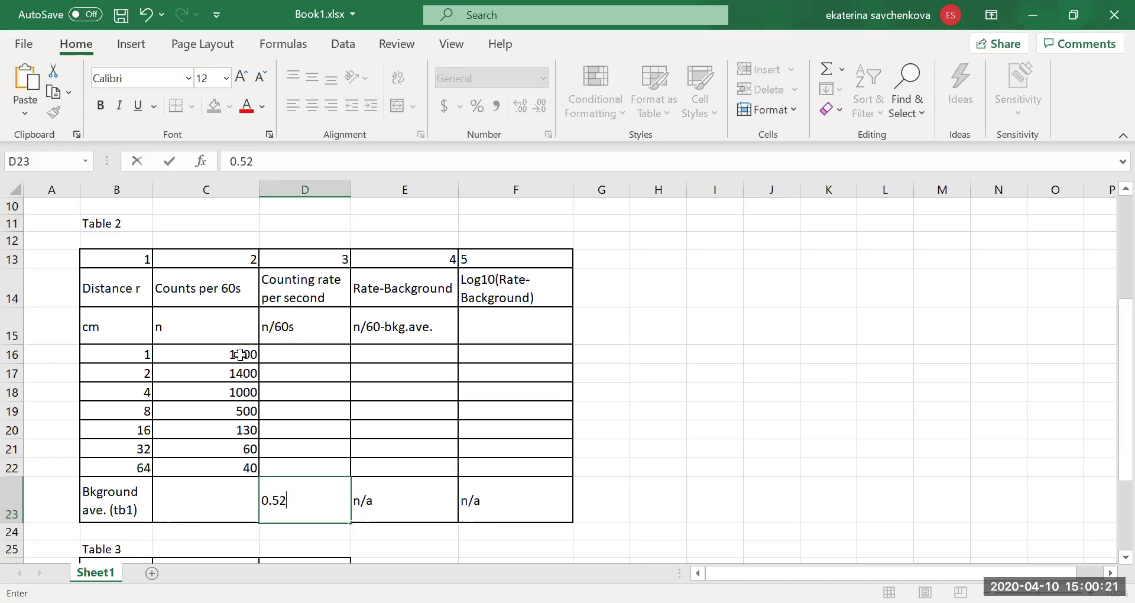
- Calculate Table 2's counting rate per second in D16 with =C16/60 and fill it down to D22
click(279, 357)
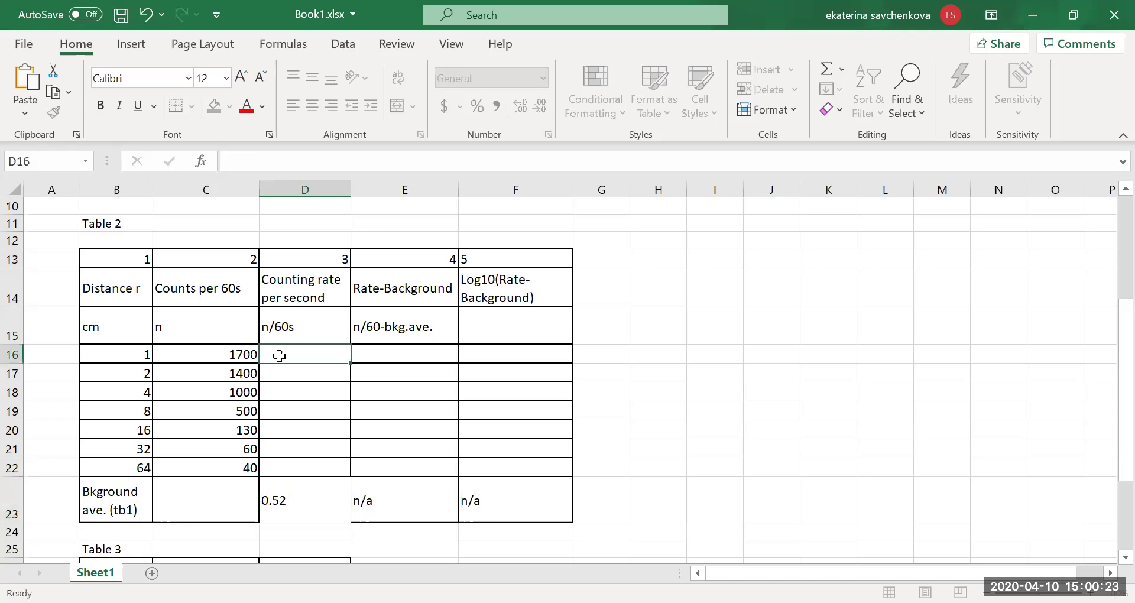
click(229, 161)
text(=)
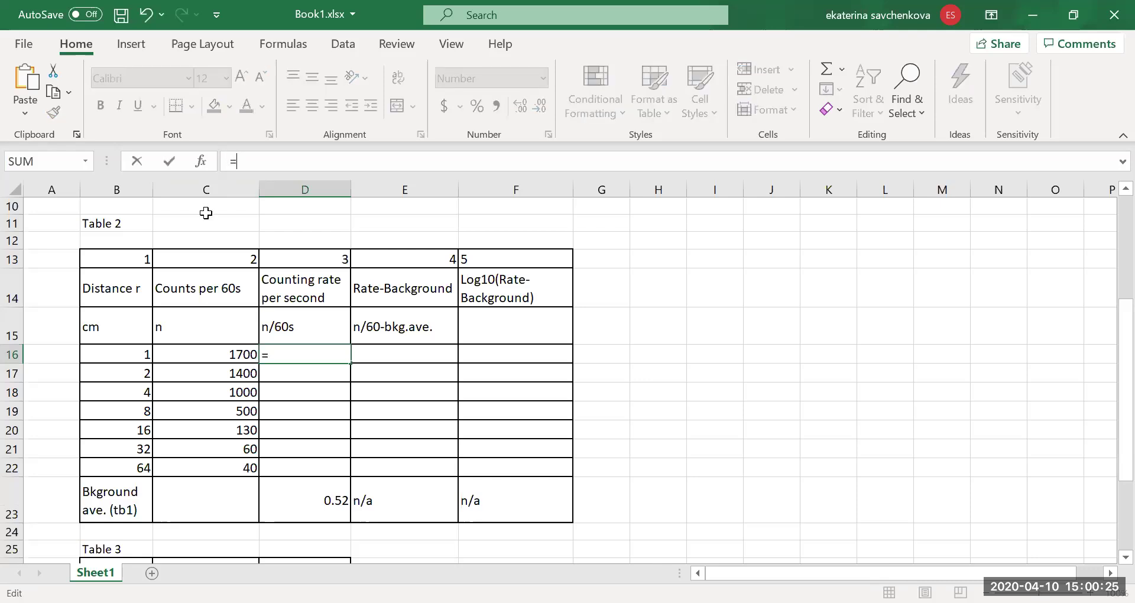
click(221, 352)
text(/60)
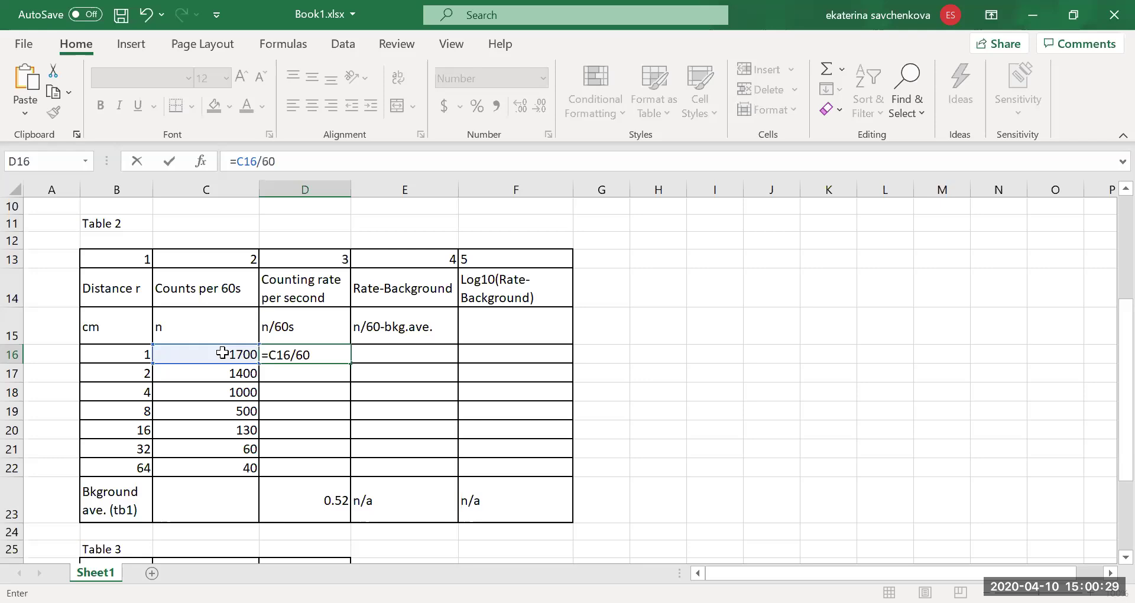
key(ctrl+Return)
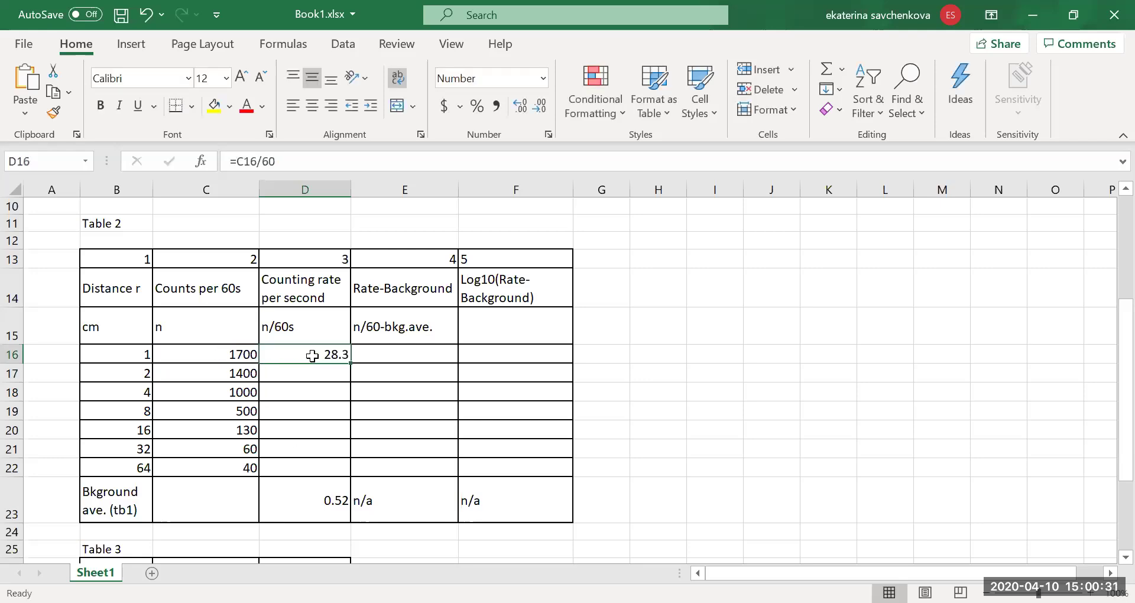
drag(350, 363, 346, 476)
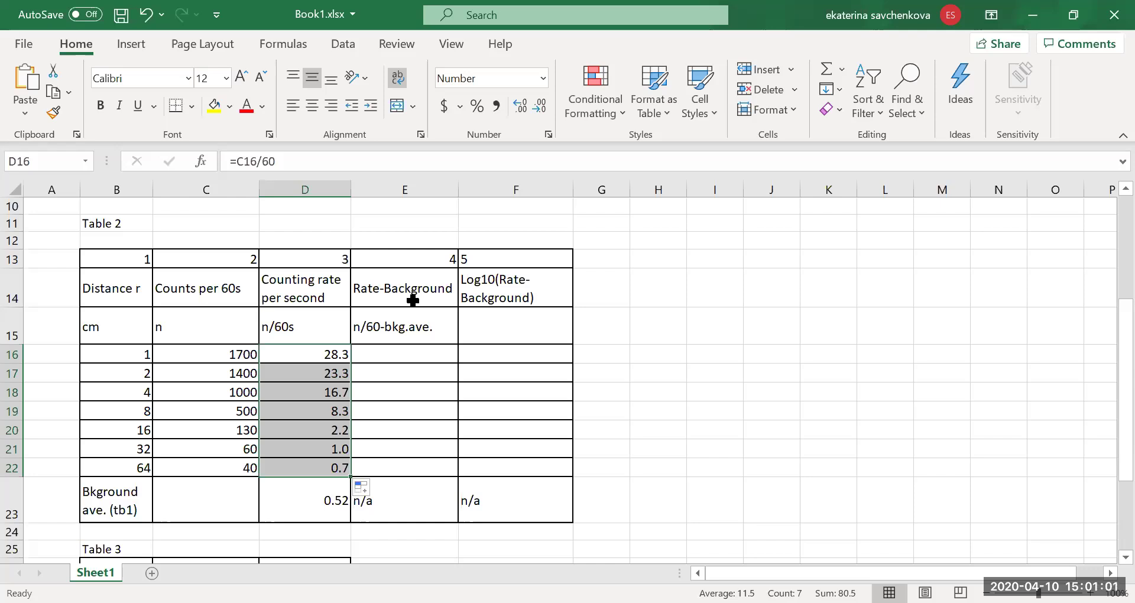
- Calculate Table 2's first background-corrected rate in E16 with the formula =D16-0.52
click(399, 356)
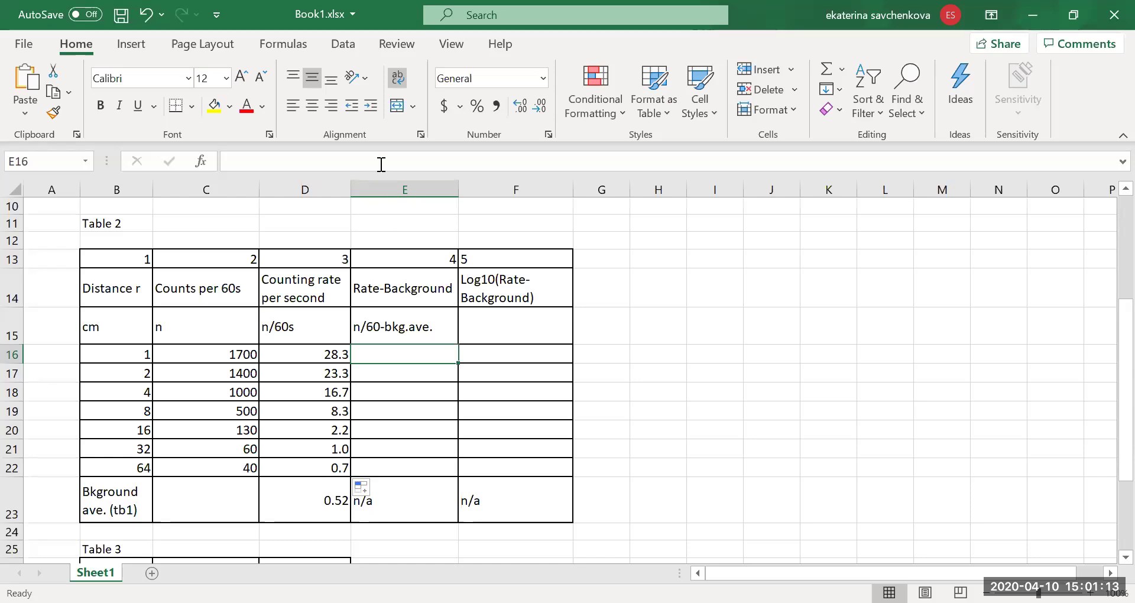
click(348, 165)
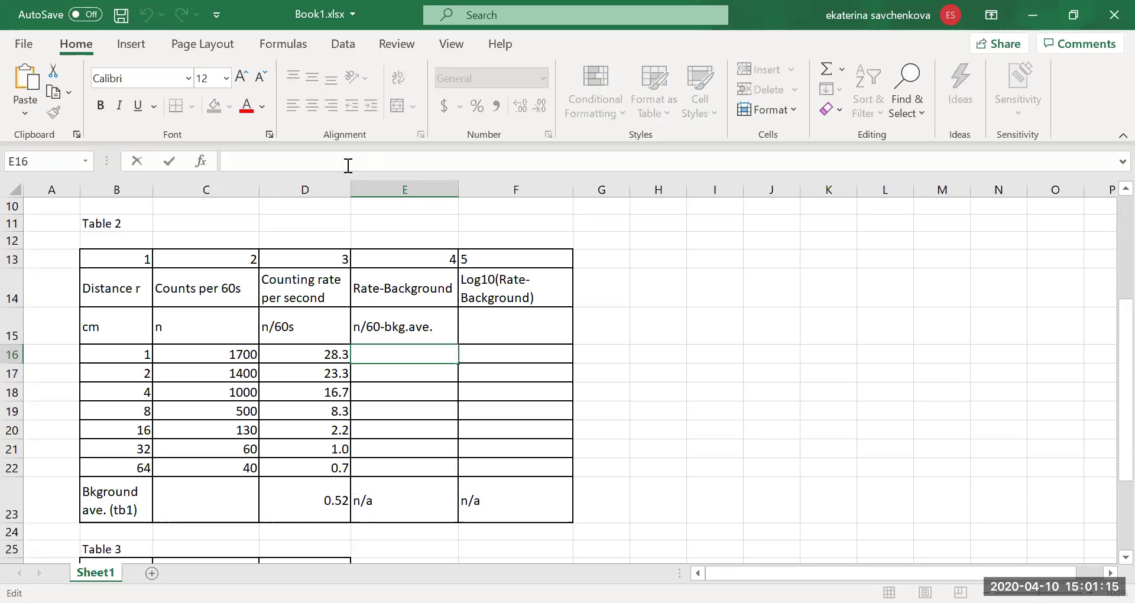
text(=)
click(322, 352)
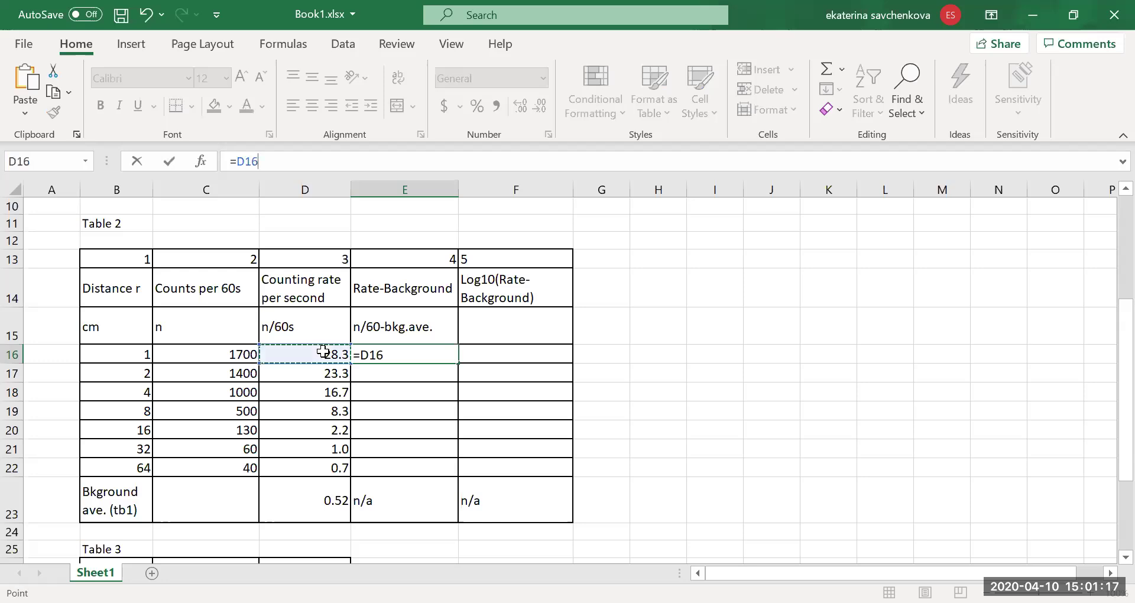
text(-)
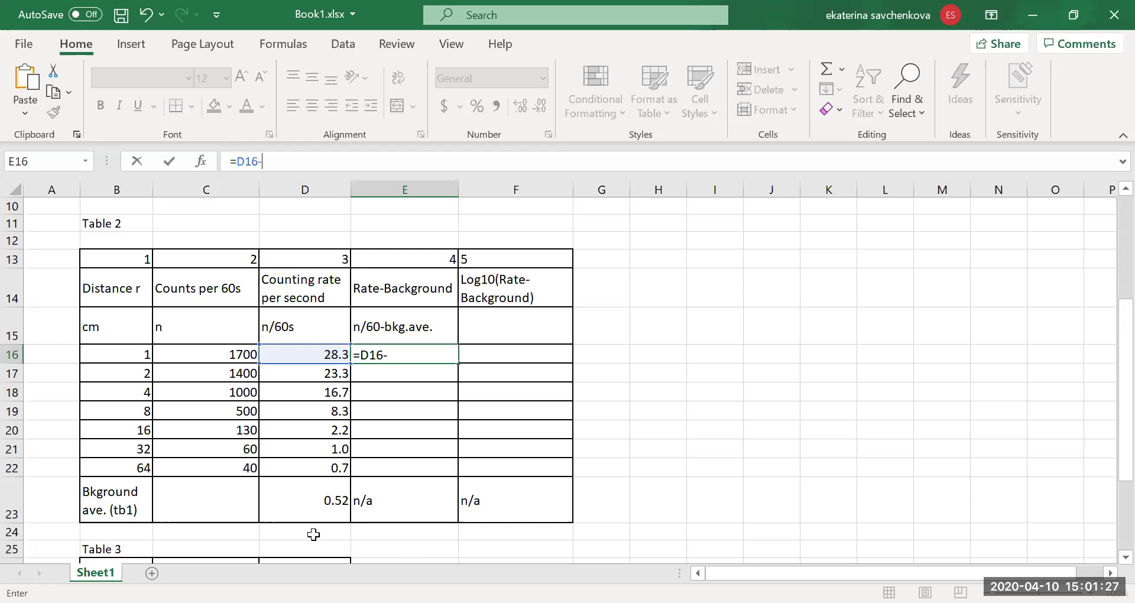
click(414, 351)
text(0)
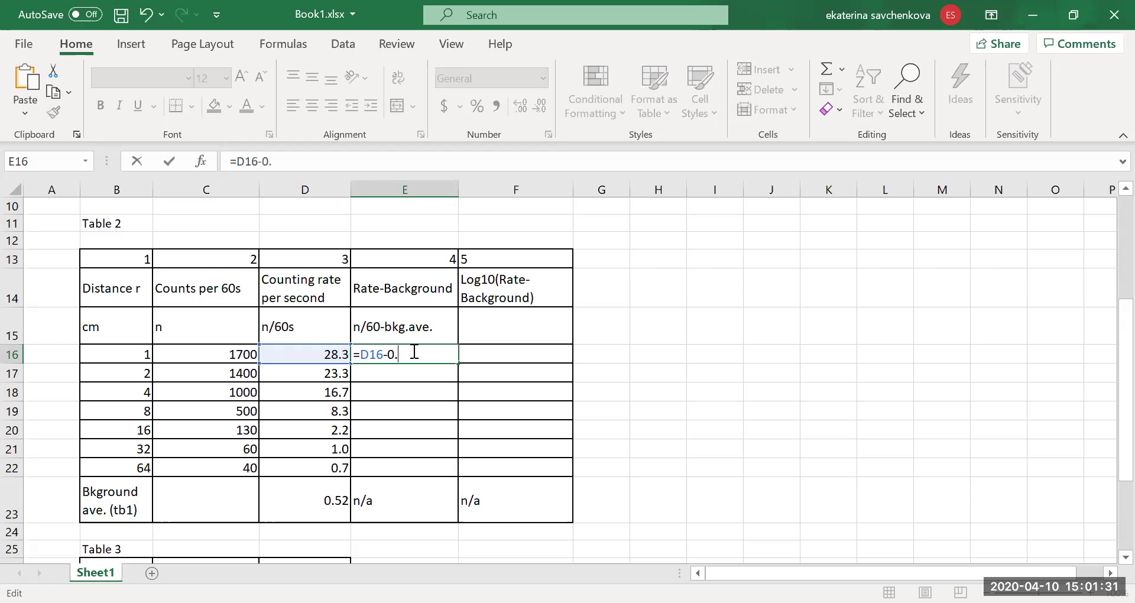
text(.52)
key(Return)
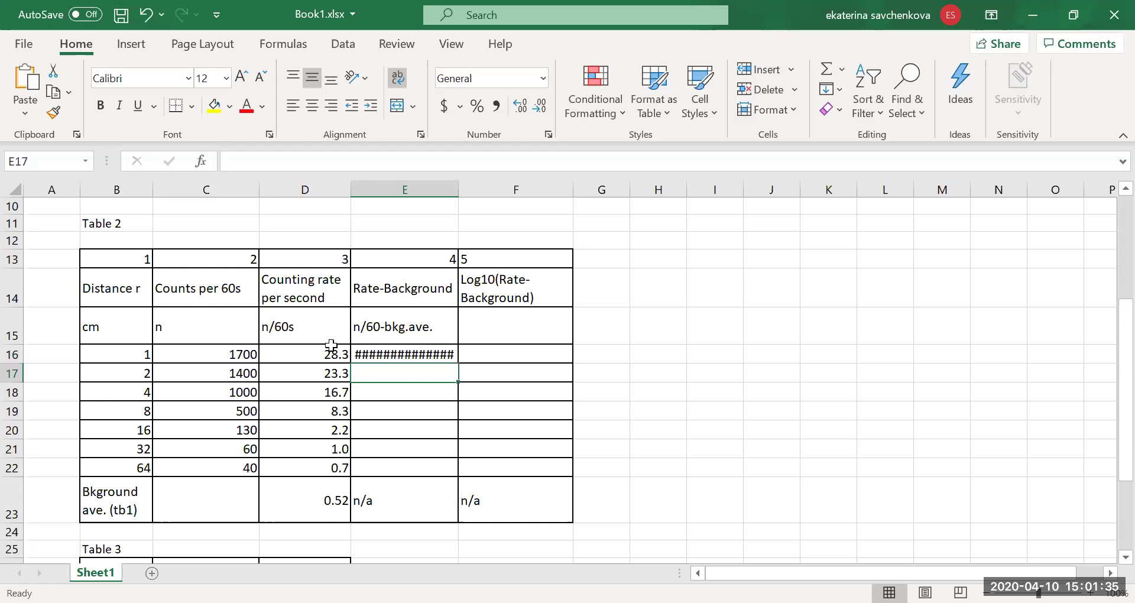
- Check the formula in E16 and widen column E to fit its contents
click(374, 355)
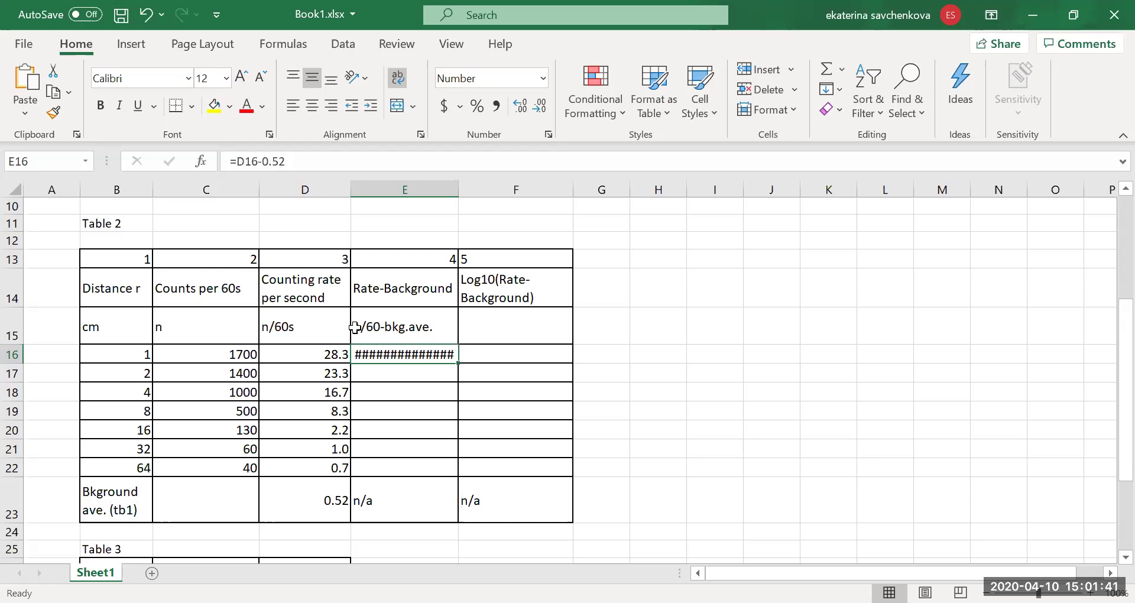
click(260, 161)
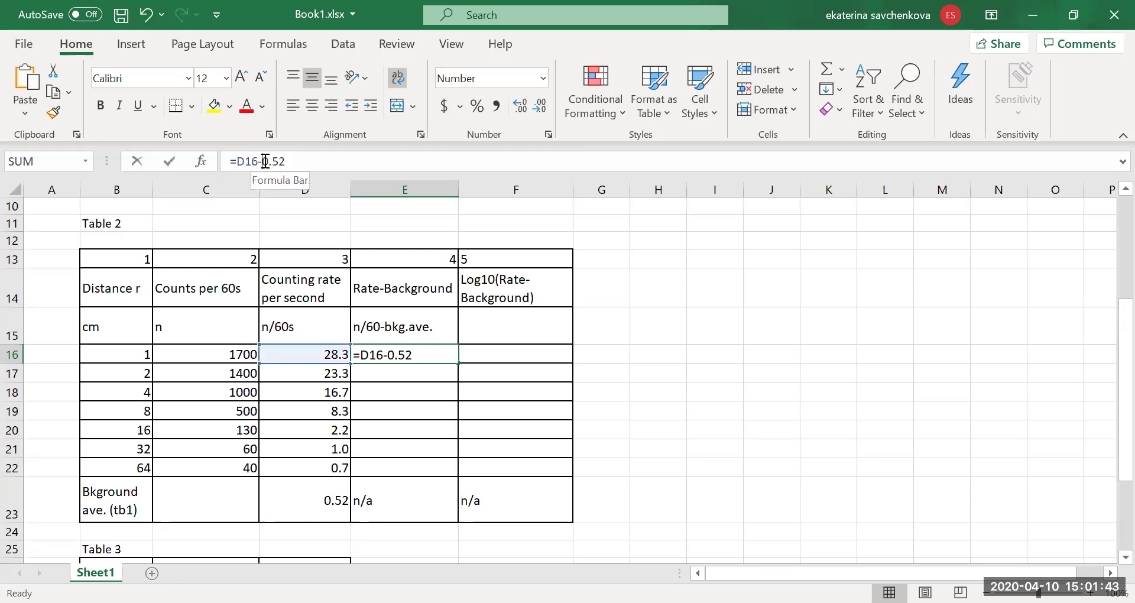
click(292, 161)
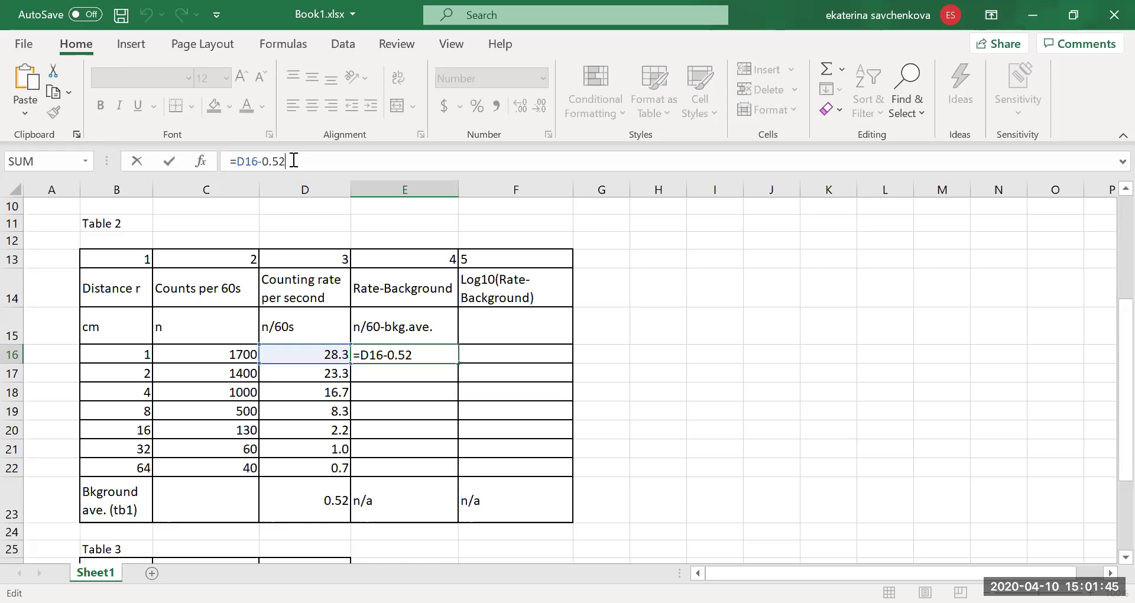
key(Return)
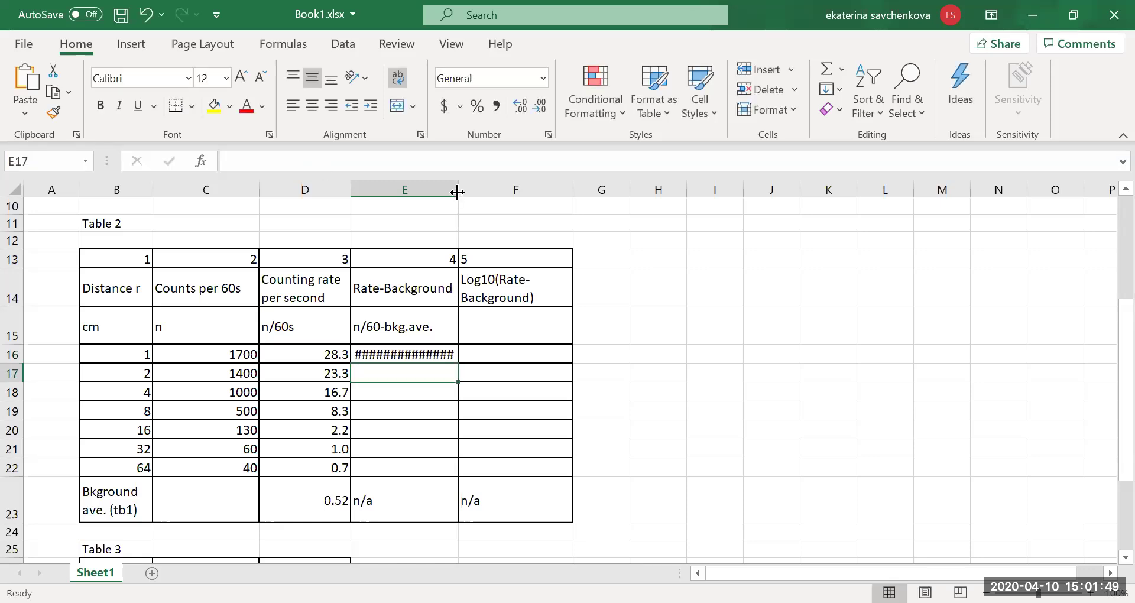
double_click(482, 188)
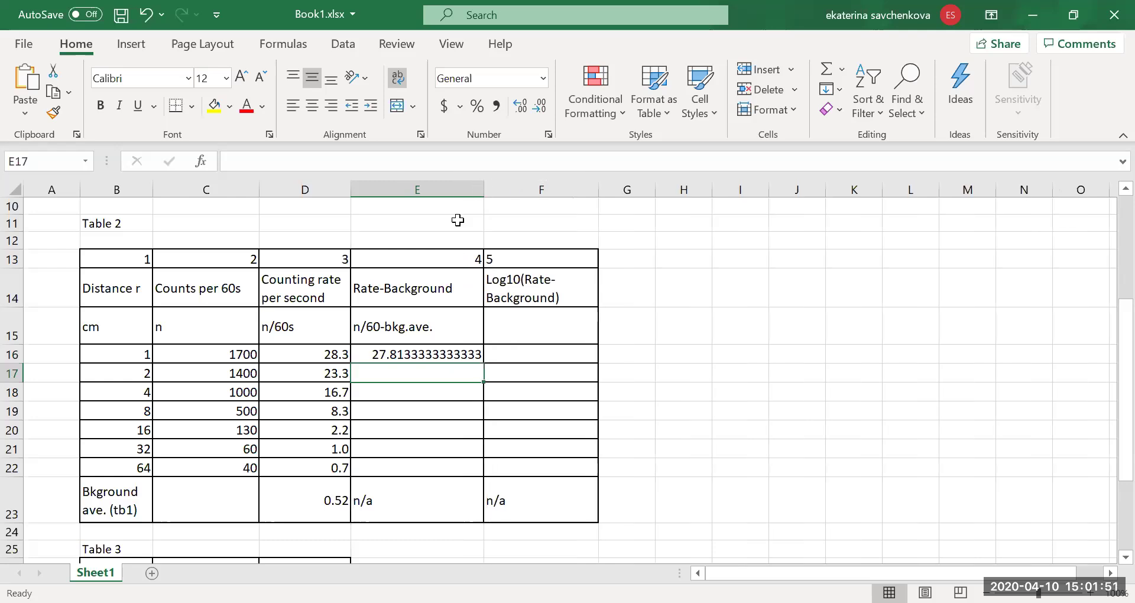
- Format E16 as a number with 2 decimal places and fill its formula down to E22
click(436, 352)
right_click(437, 352)
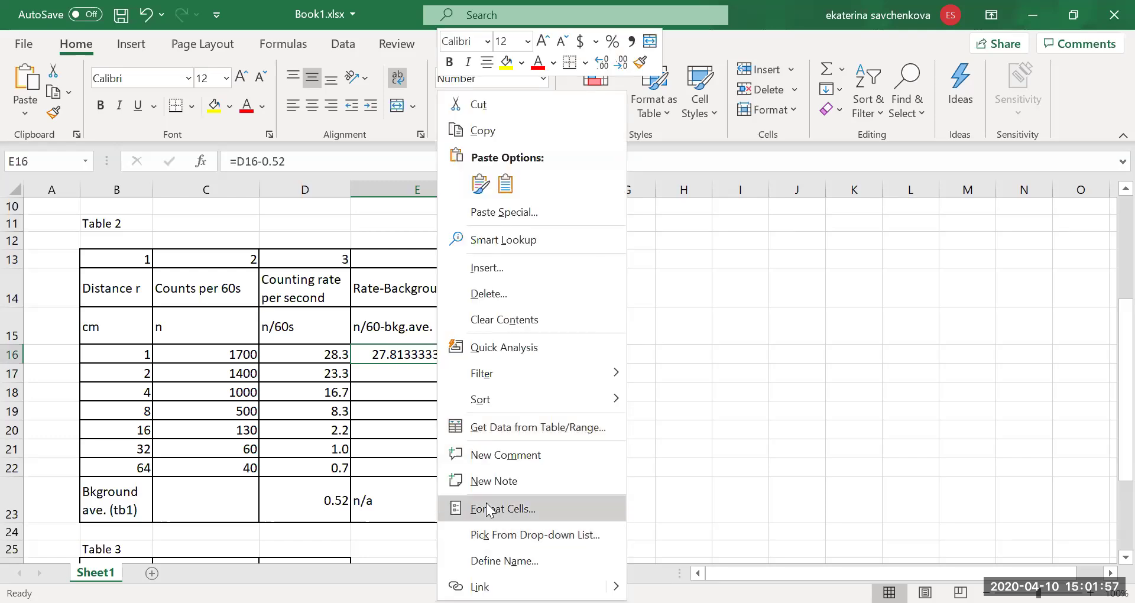
click(487, 510)
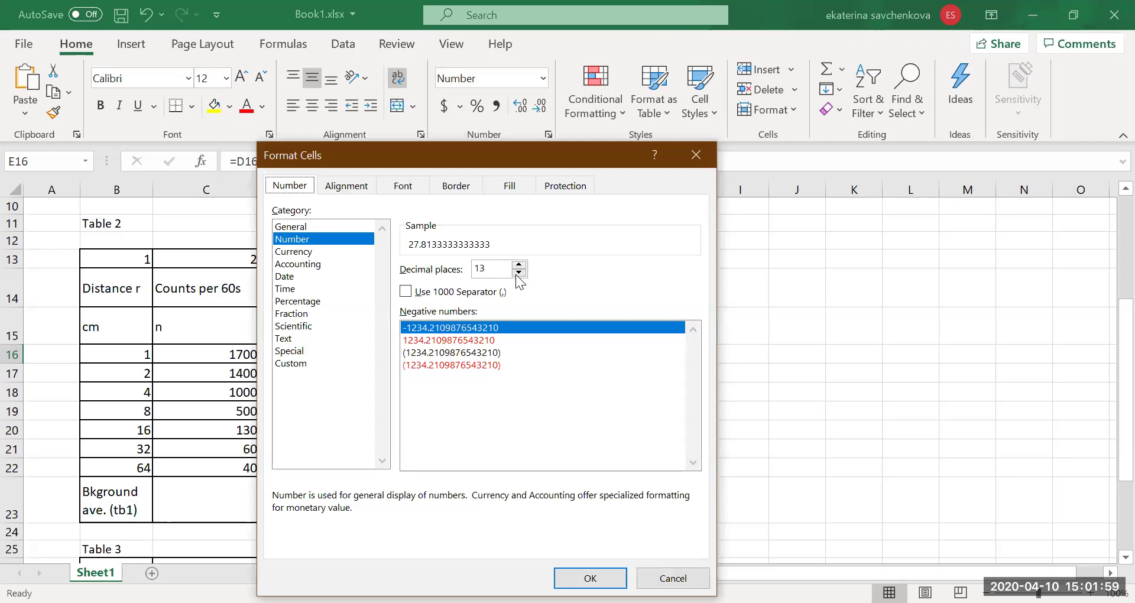
click(519, 273)
click(518, 273)
click(518, 273)
click(518, 273)
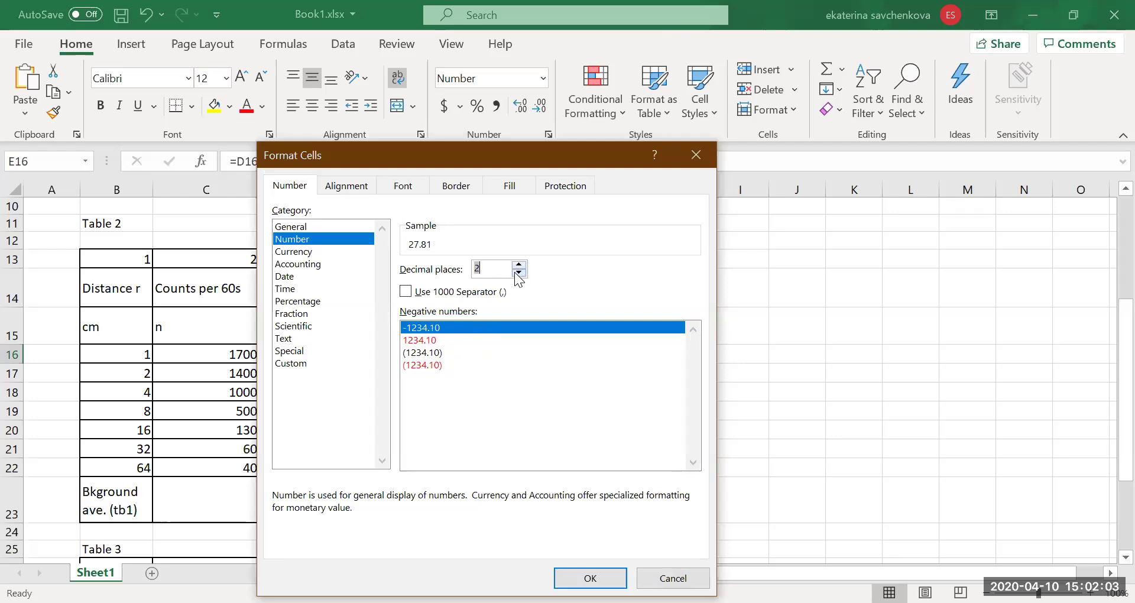
click(590, 578)
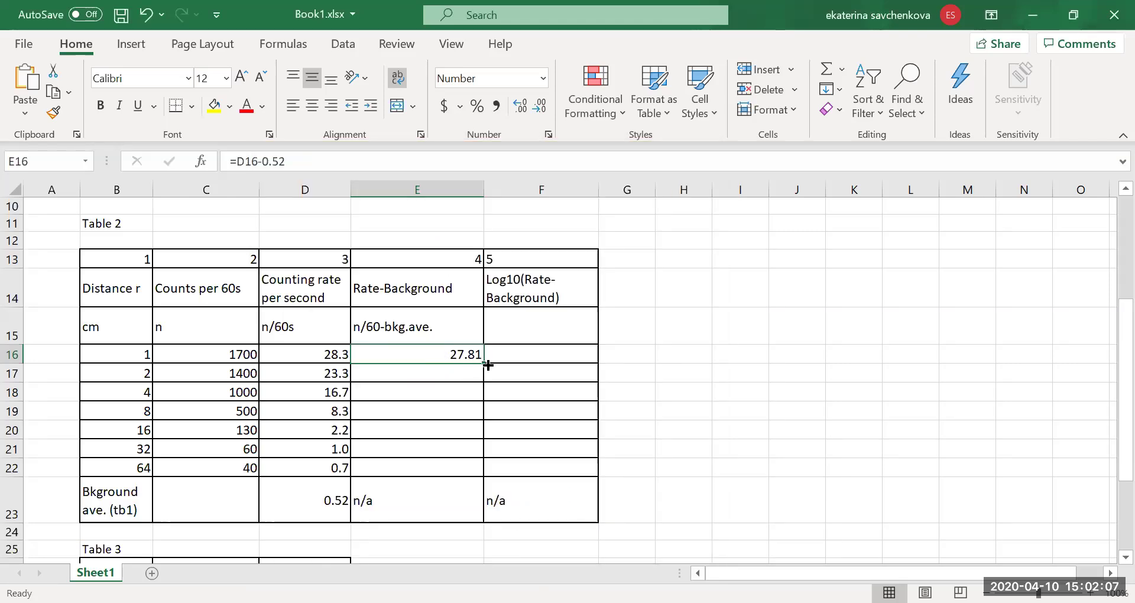
drag(484, 362, 496, 467)
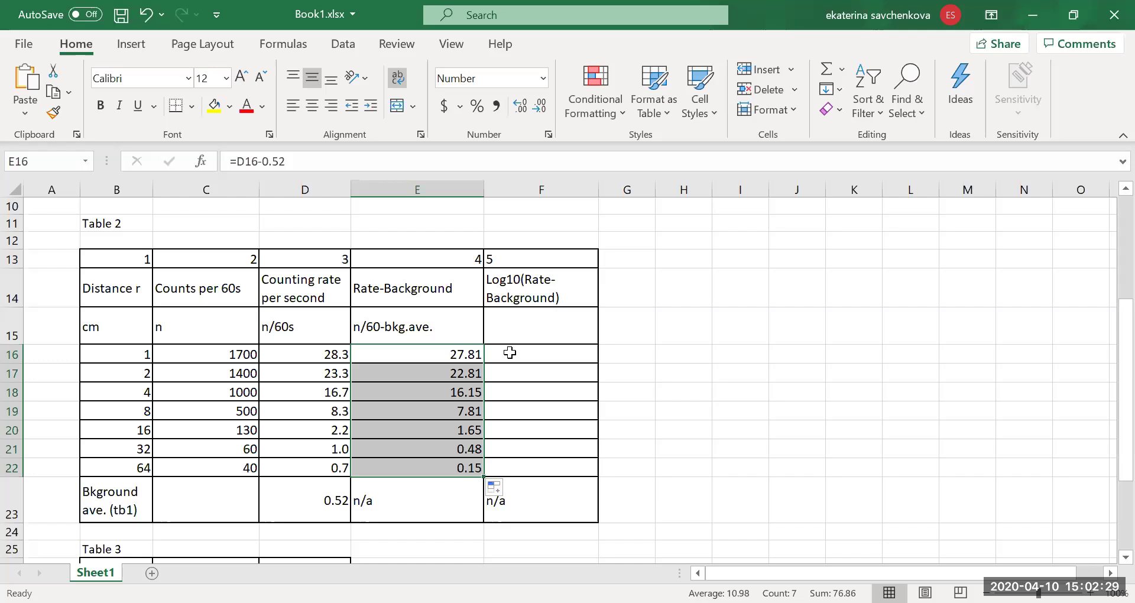
- Calculate the logarithm of the corrected rate in F16 with =LOG10(E16) and fill it down to F22
click(510, 353)
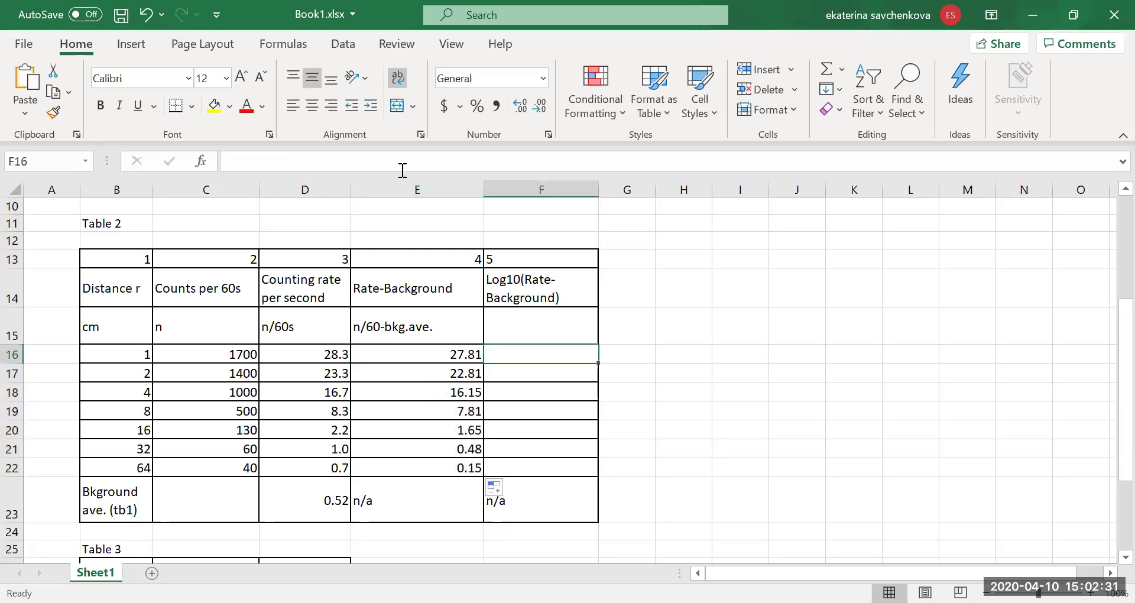
text(=)
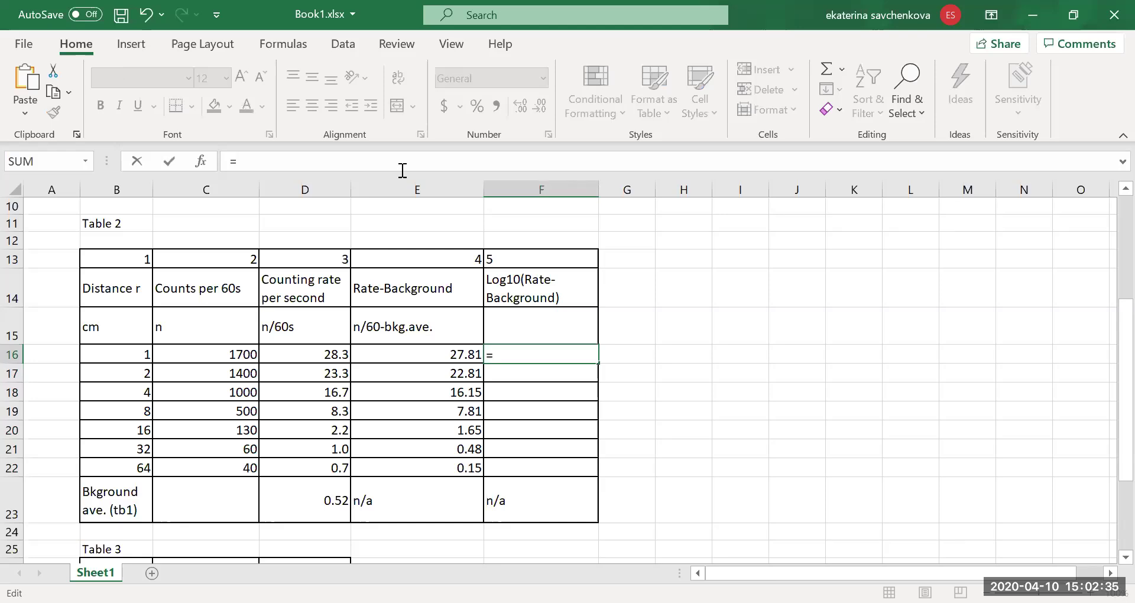
text(lo)
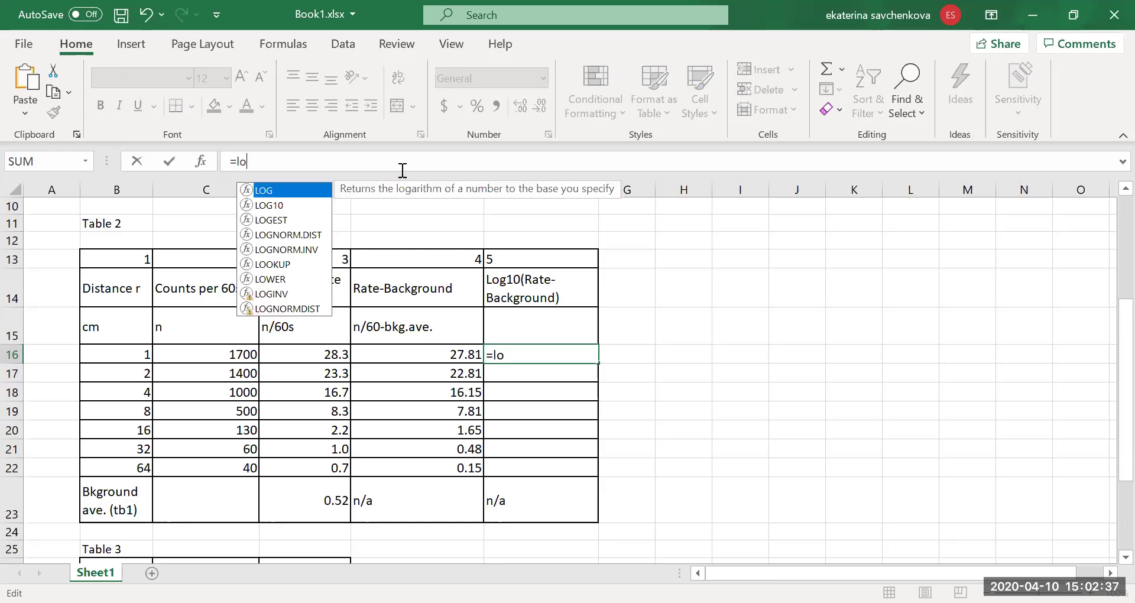
text(g10()
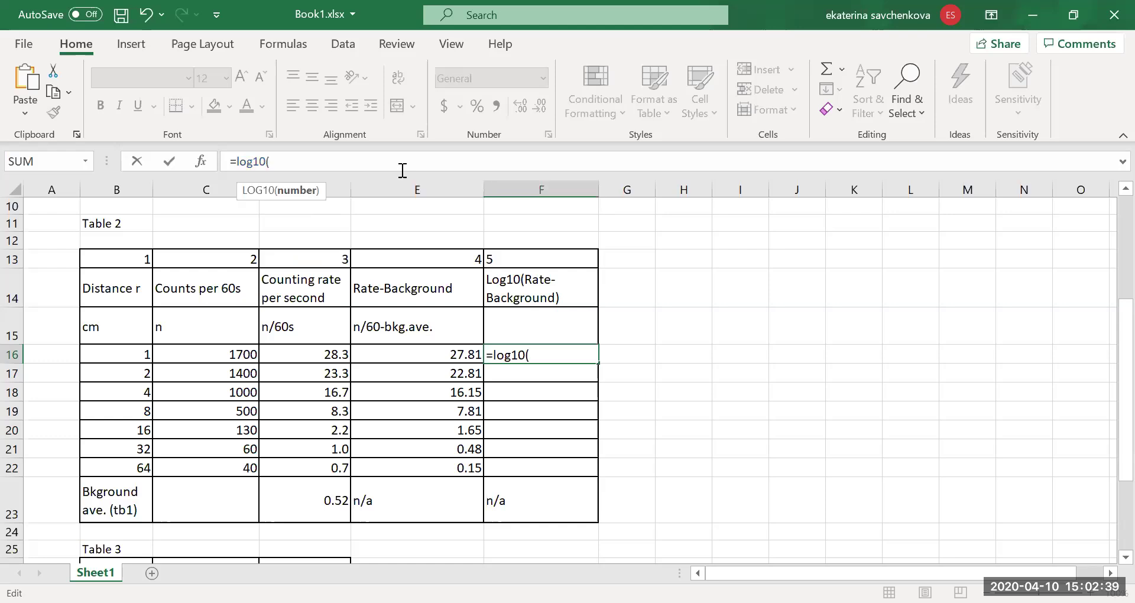
click(400, 356)
text())
key(Return)
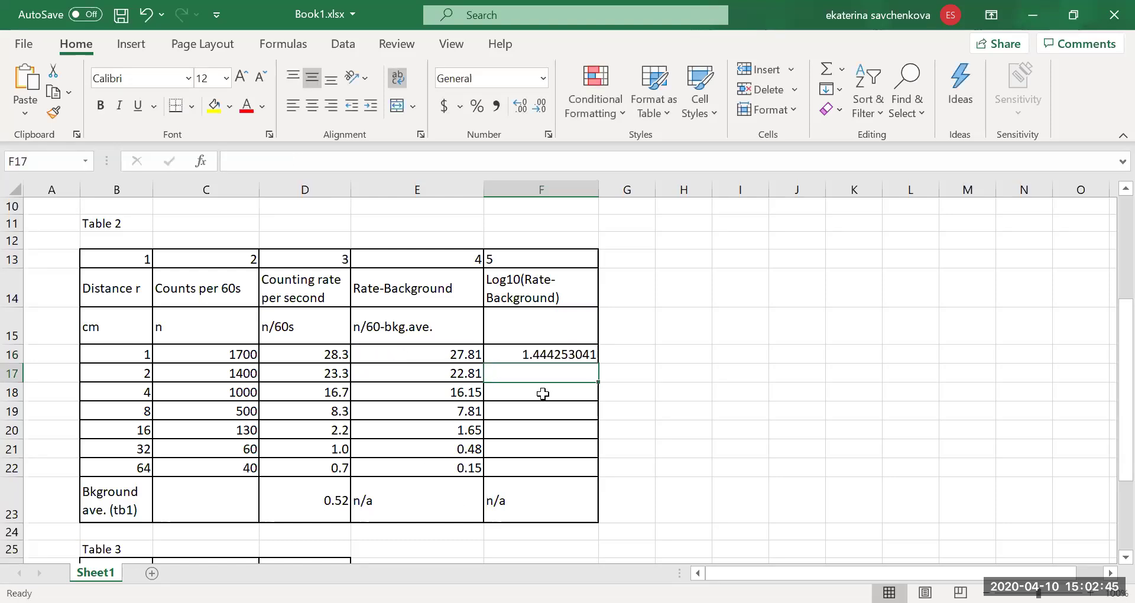
click(536, 353)
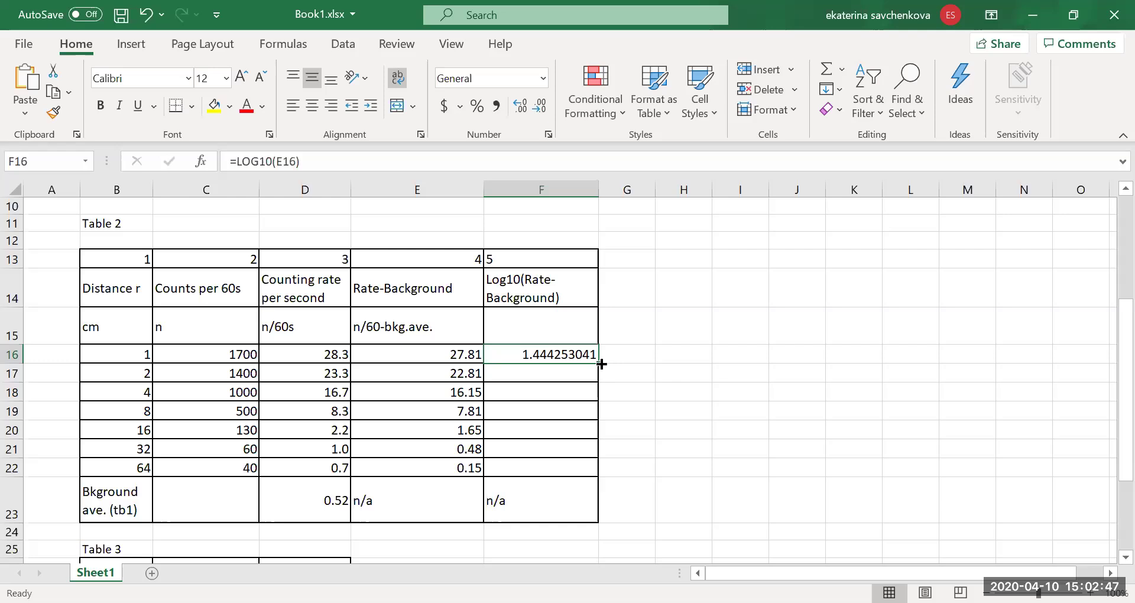
drag(599, 364, 610, 471)
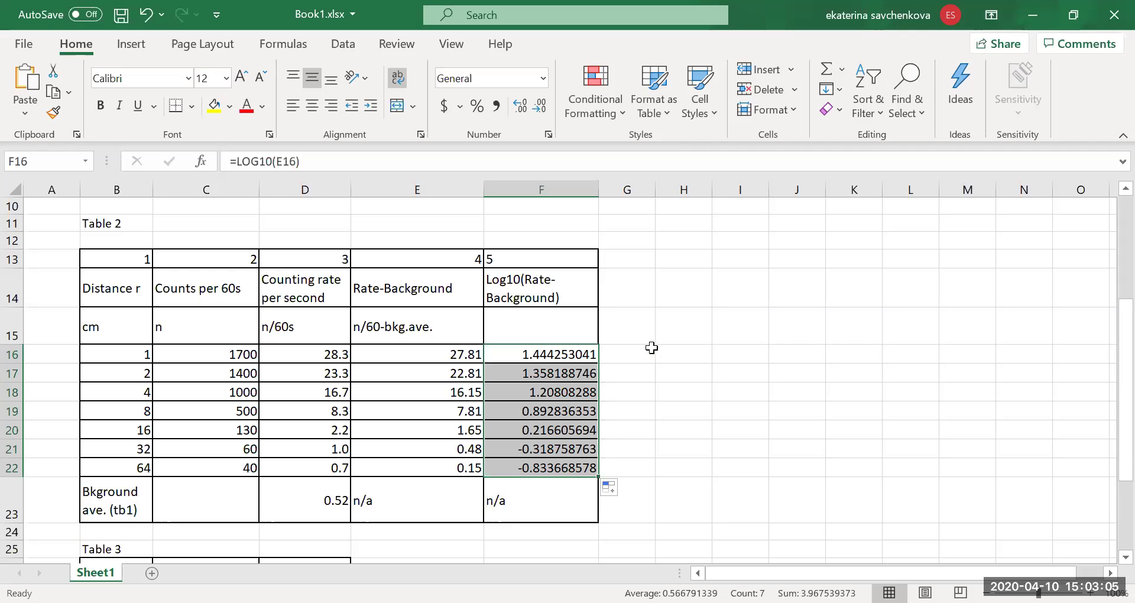
click(684, 334)
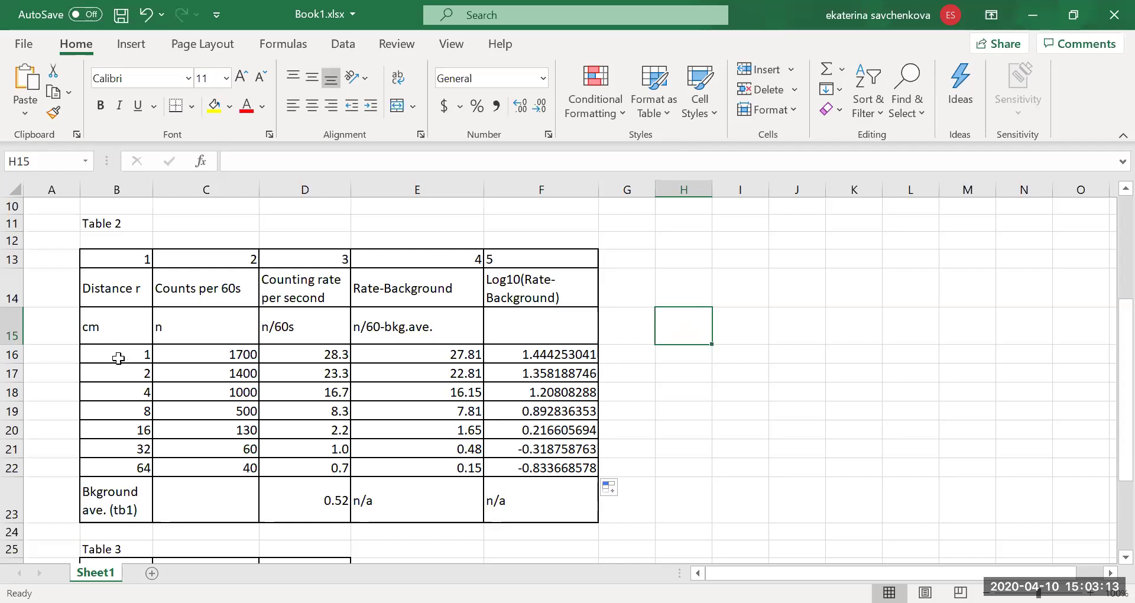
- Insert a scatter chart with smooth lines and markers from Table 2's data in B16:F22
drag(121, 358, 556, 464)
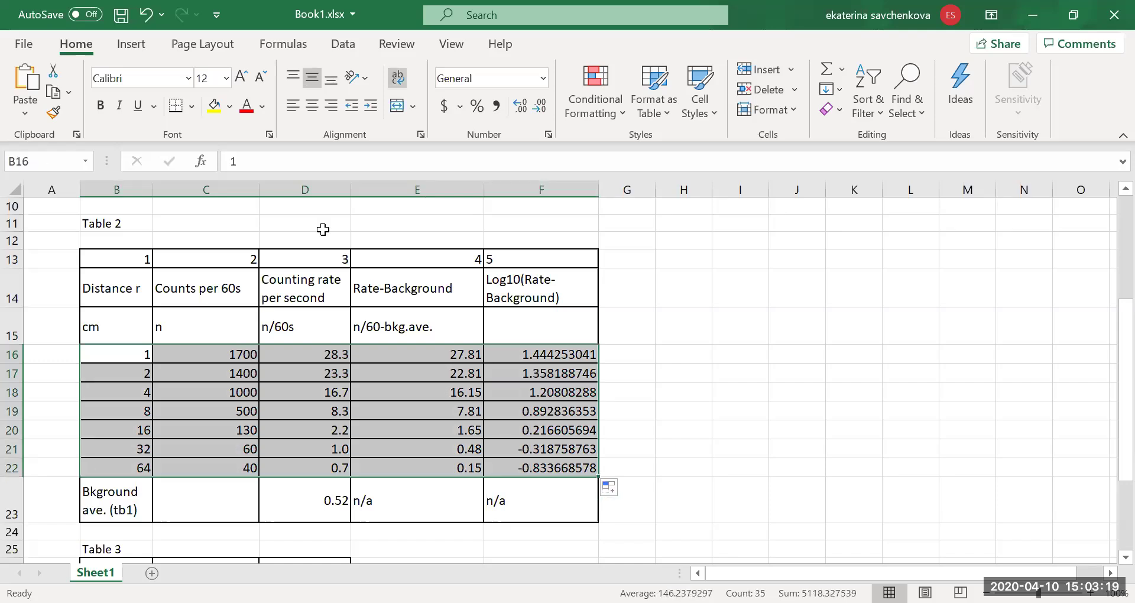
click(130, 47)
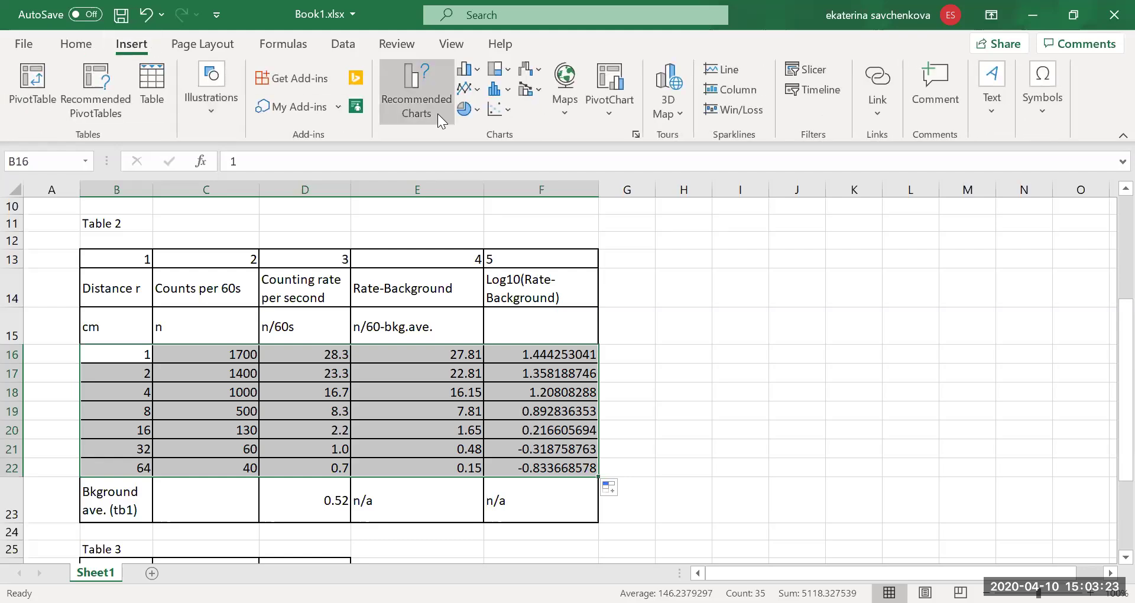
click(504, 109)
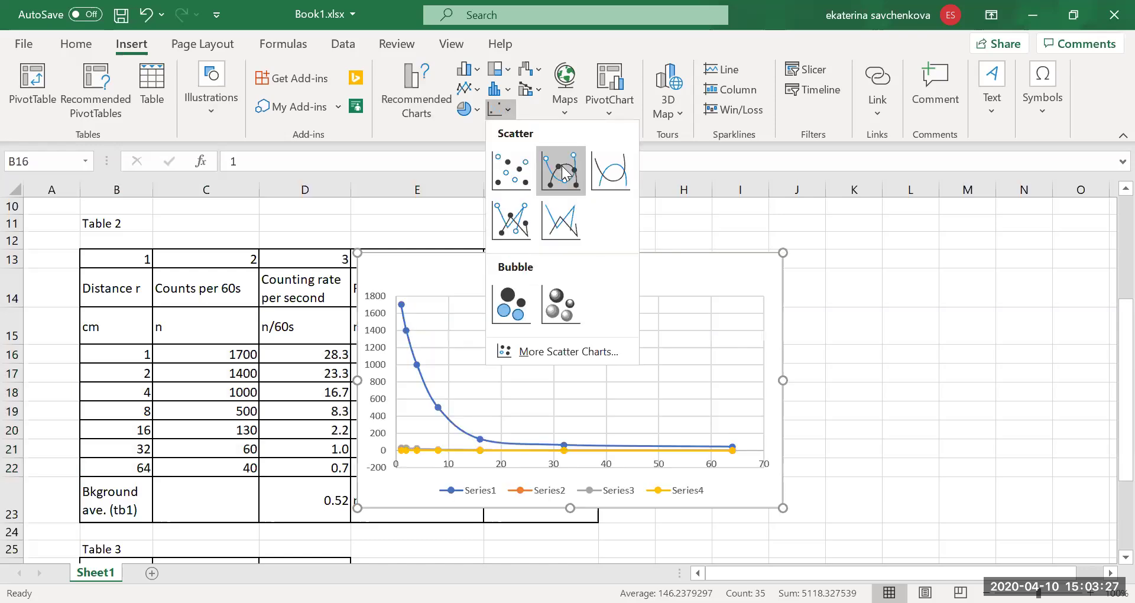
click(566, 172)
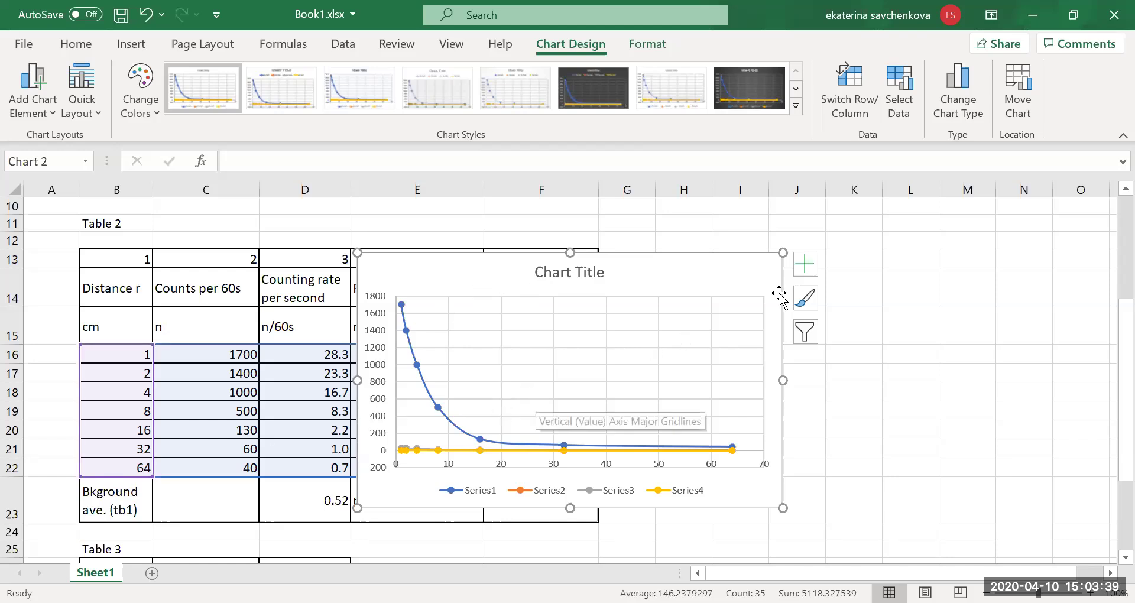
- Exclude Series1, Series2 and Series4 from the scatter chart's data and move the chart off the Rate-Background column
right_click(706, 378)
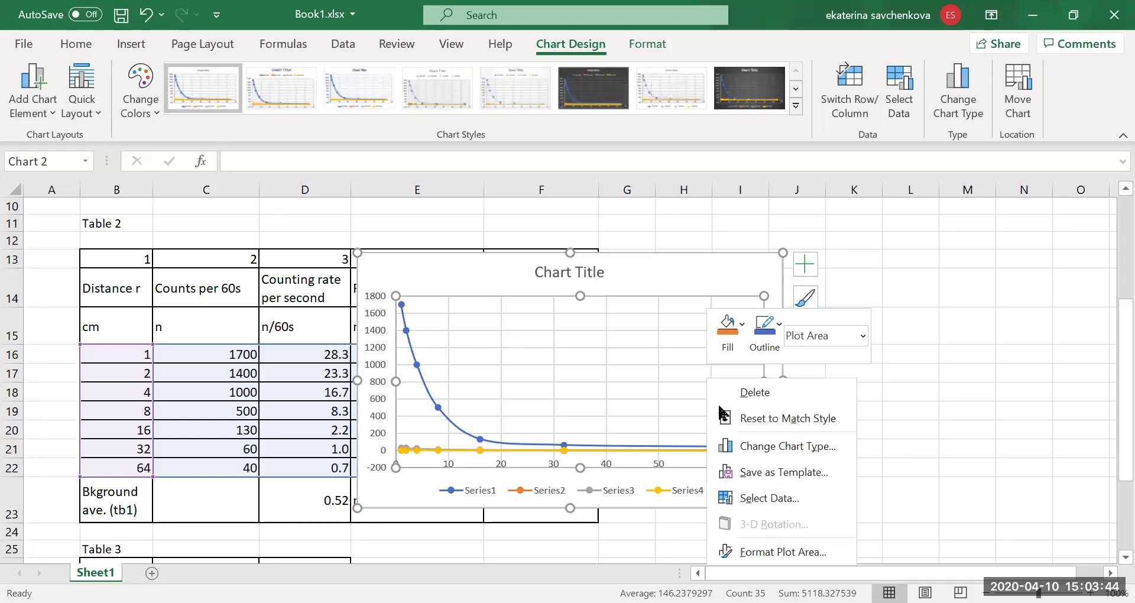
click(755, 498)
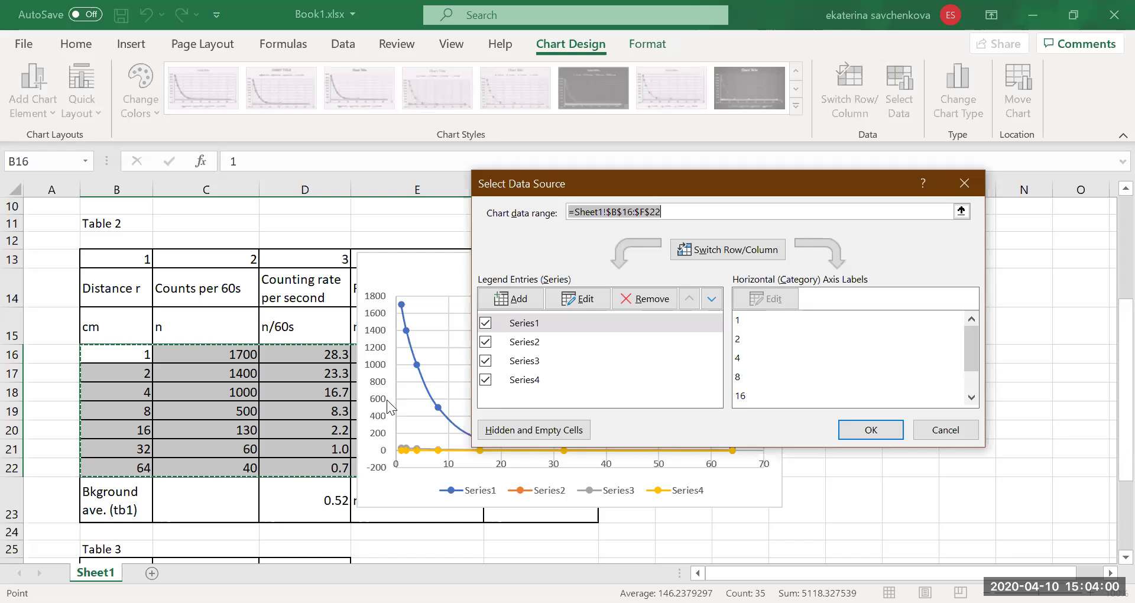
click(487, 324)
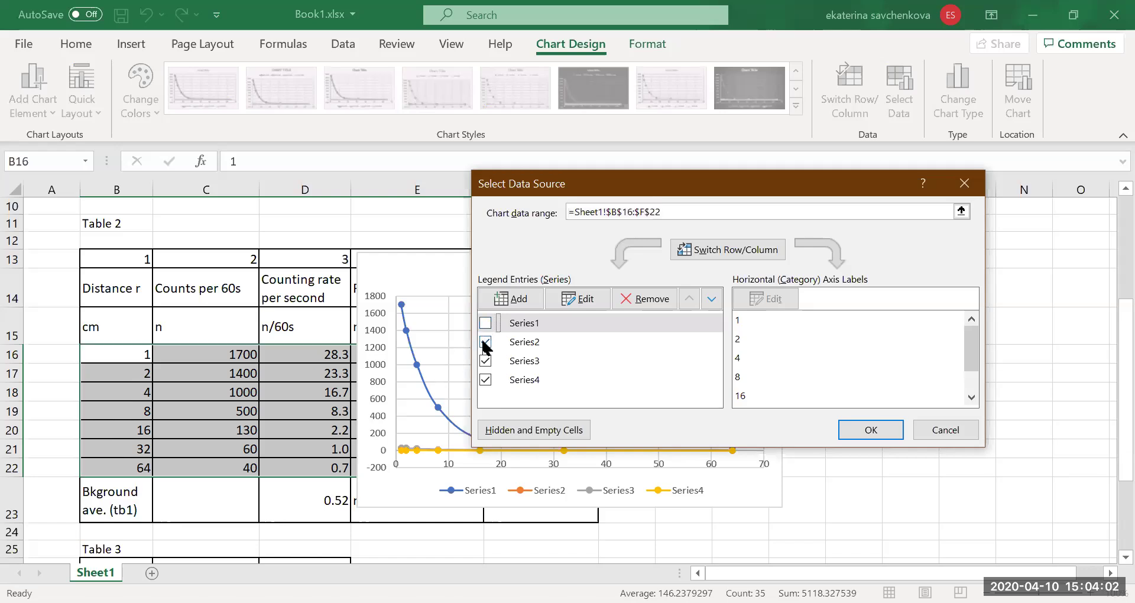
click(486, 343)
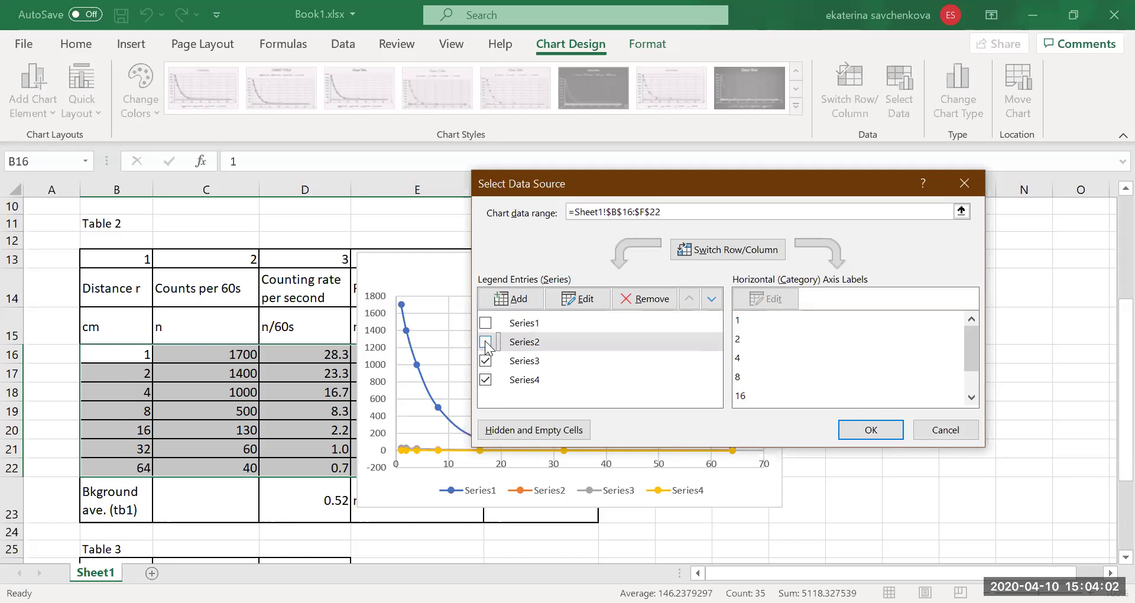
click(486, 380)
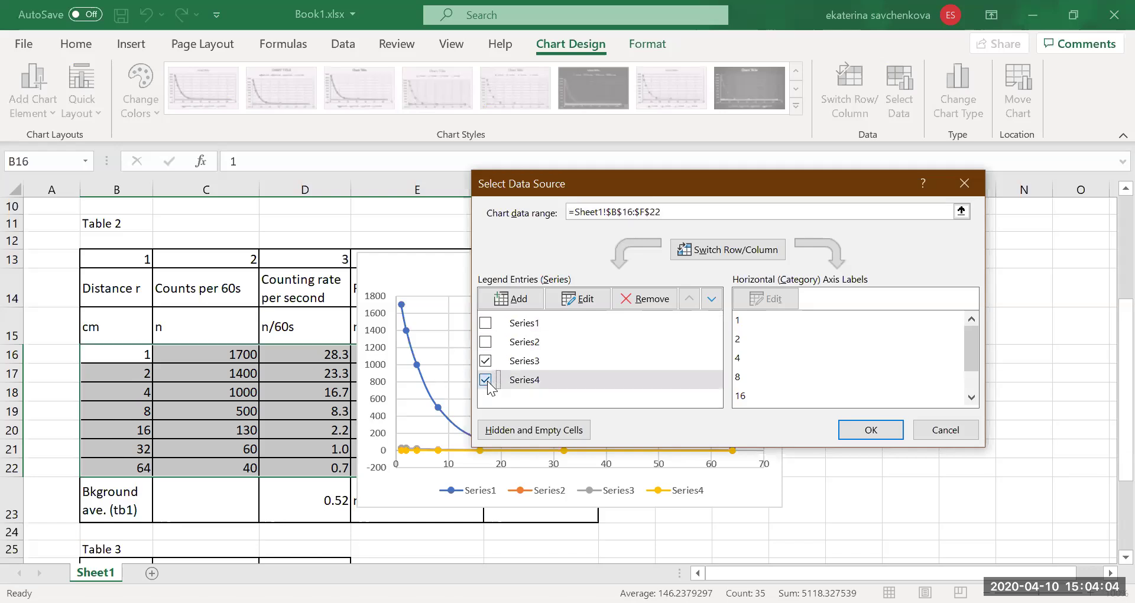
click(864, 432)
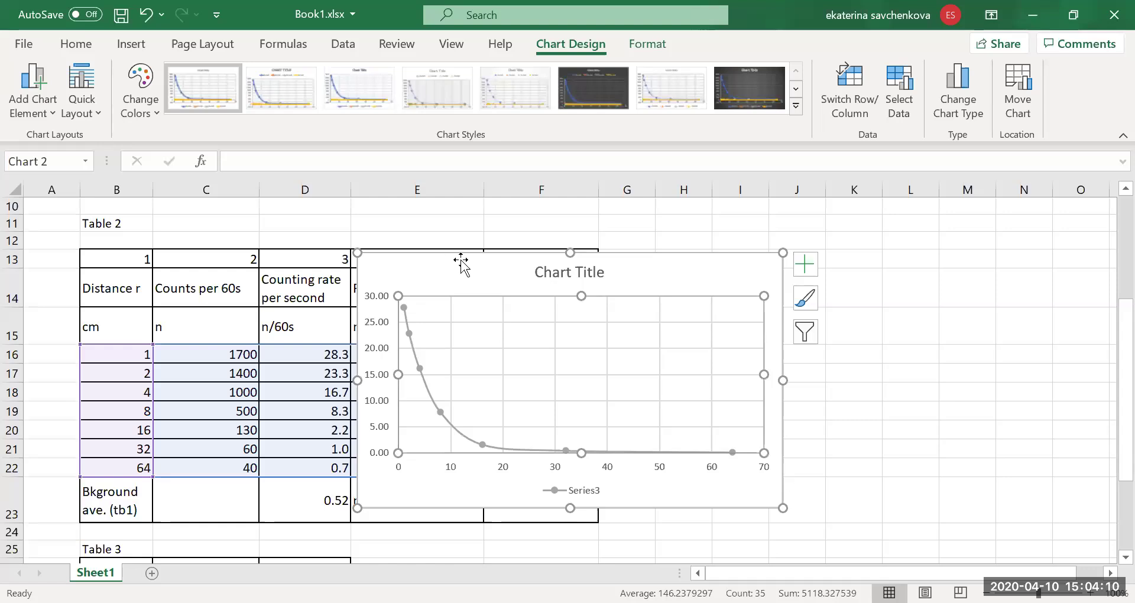
drag(461, 260, 642, 240)
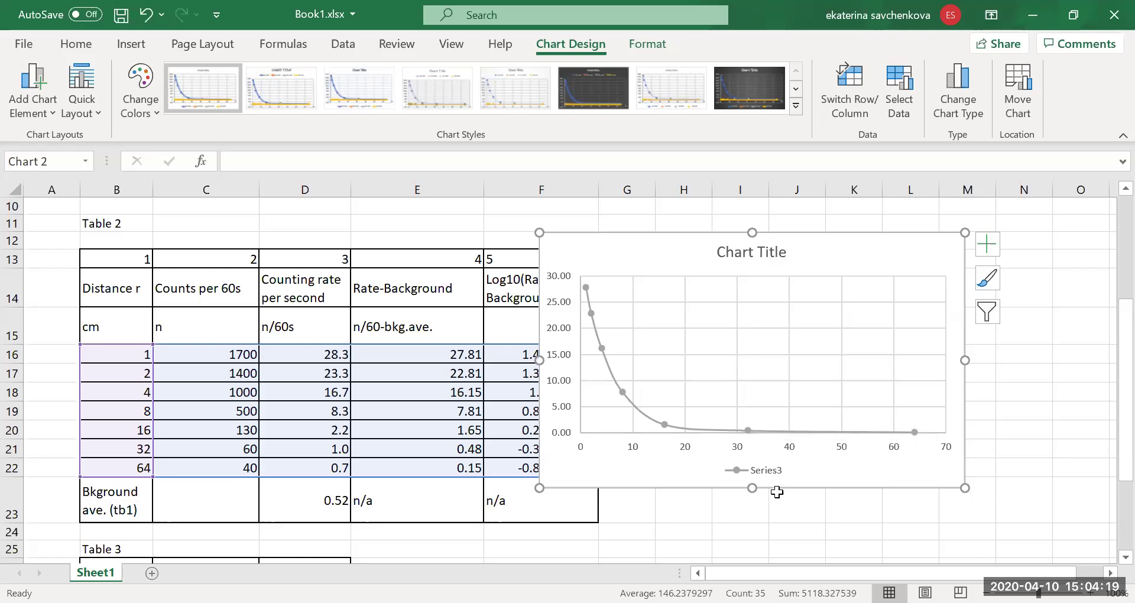
- Set the chart title to "Rate -Bkground ave. (tb1)"
click(769, 255)
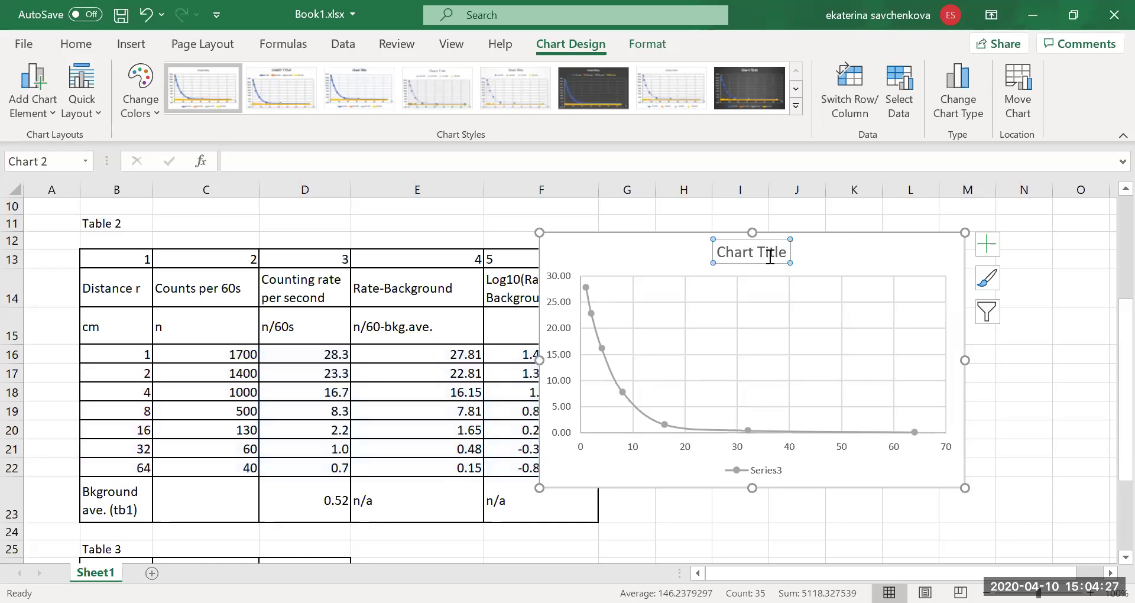
text(Bkground ave. (tb1)
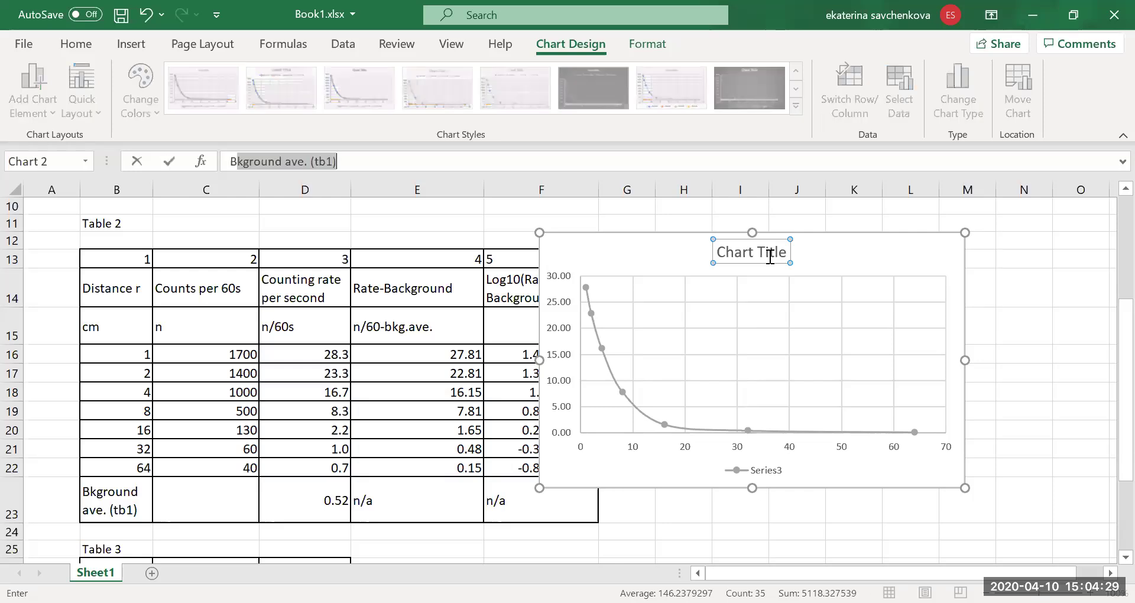
key(Return)
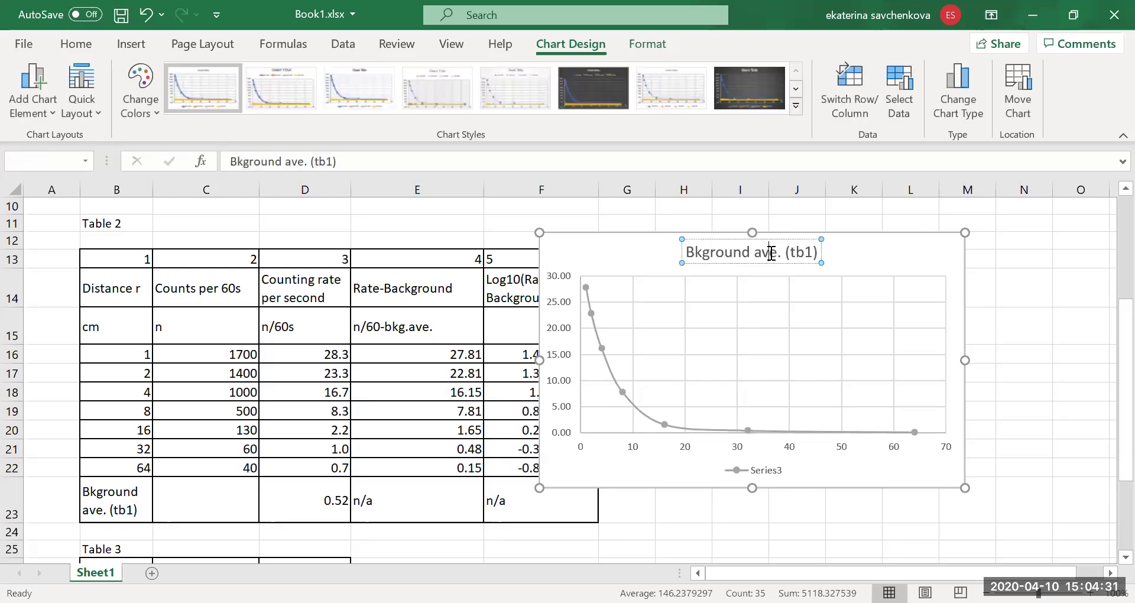
click(770, 252)
click(686, 253)
text(Rate -)
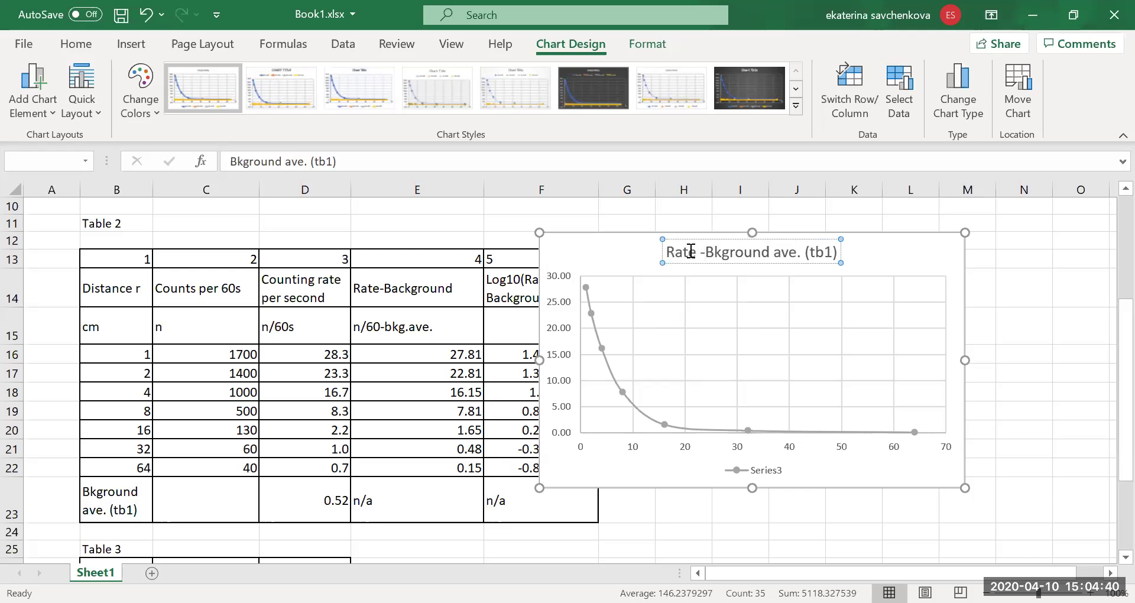
- Shorten the chart title to "Rate -Bkground" by removing the text after it
click(769, 252)
key(Delete)
key(Delete)
key(Delete)
key(Delete)
key(Delete)
key(Delete)
key(Delete)
key(Delete)
key(Delete)
key(Delete)
key(Delete)
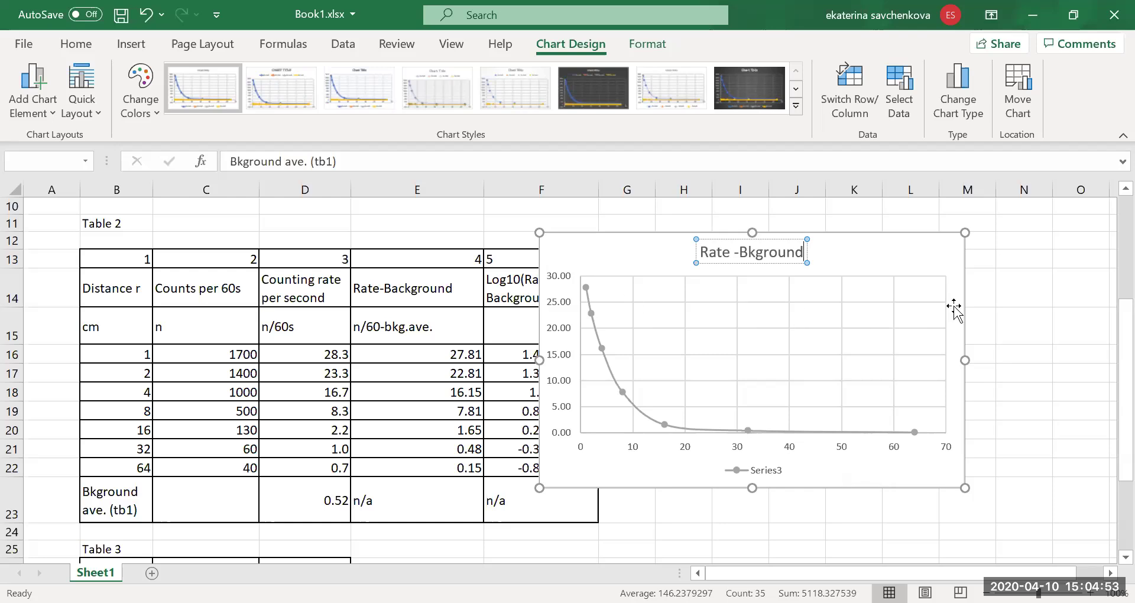
click(992, 295)
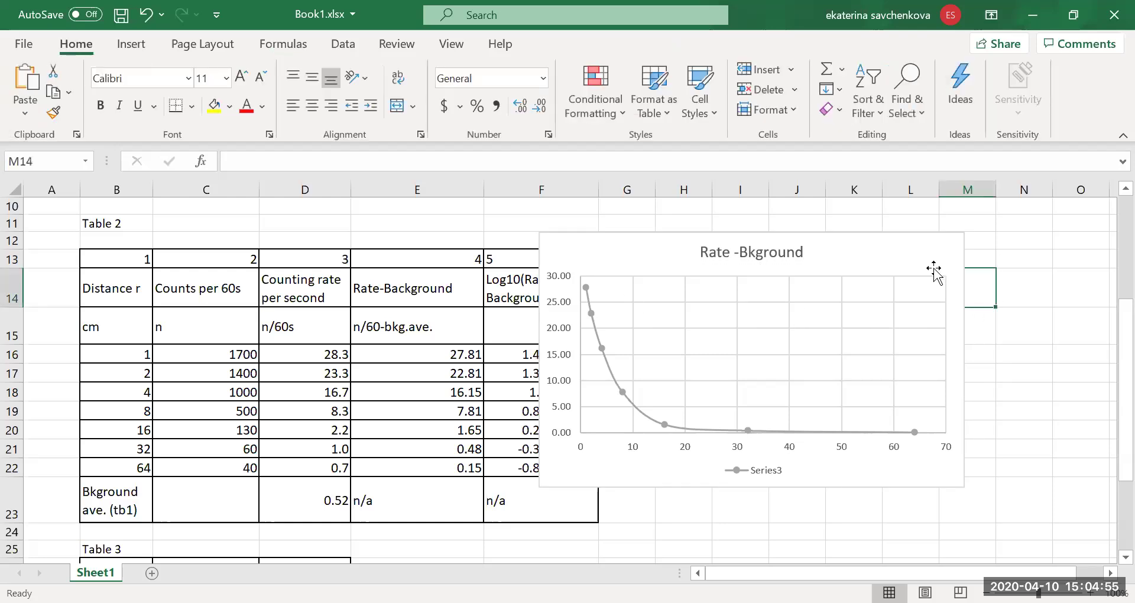
- Add axis titles to the Rate -Bkground chart
click(934, 269)
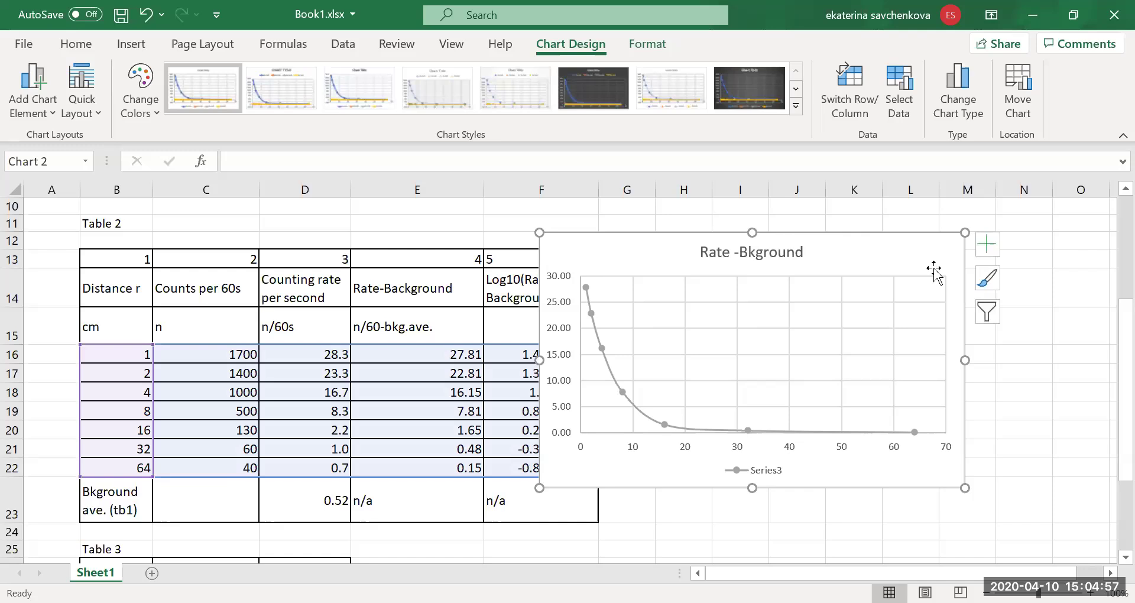
click(989, 248)
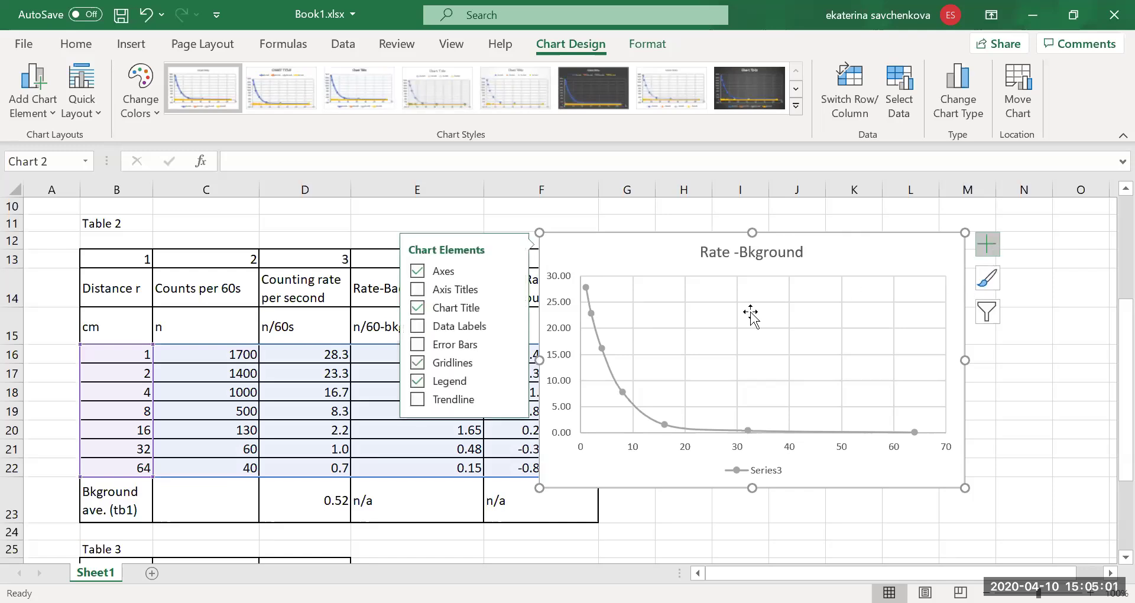
click(419, 289)
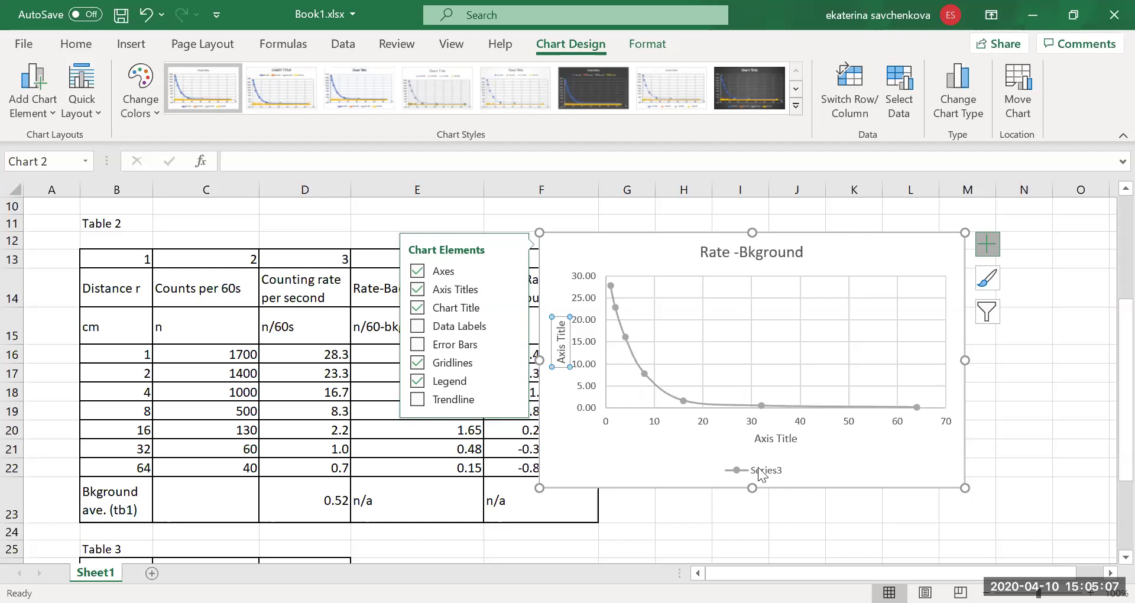
- Replace the horizontal axis title's placeholder text with "Destance r, cm"
click(780, 437)
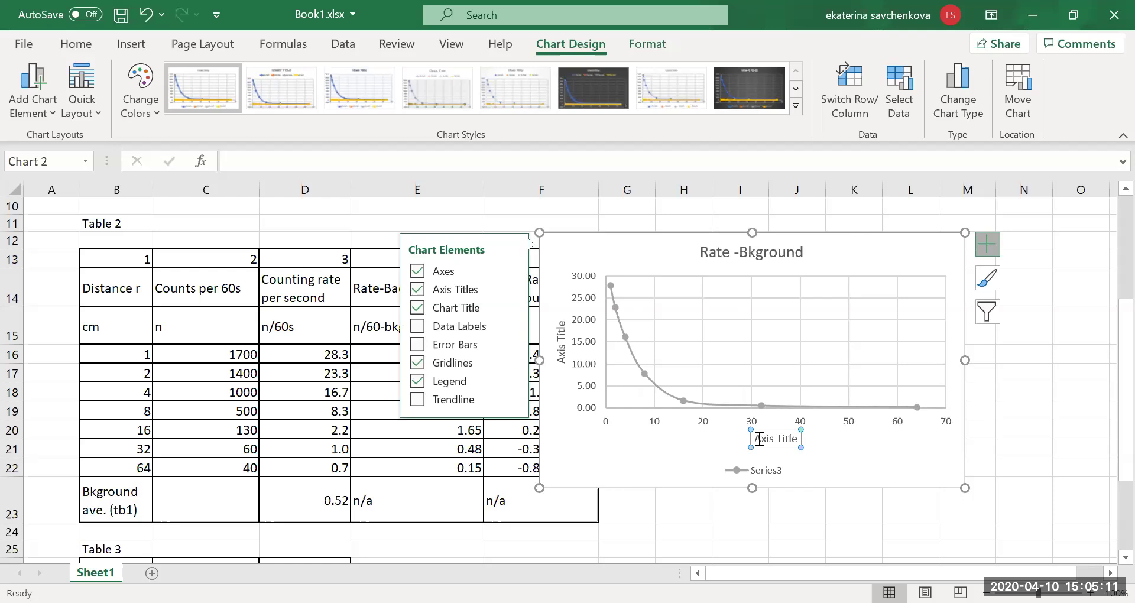
click(759, 439)
key(BackSpace)
key(Delete)
key(Delete)
key(Delete)
key(Delete)
key(Delete)
key(Delete)
key(Delete)
key(Delete)
key(Delete)
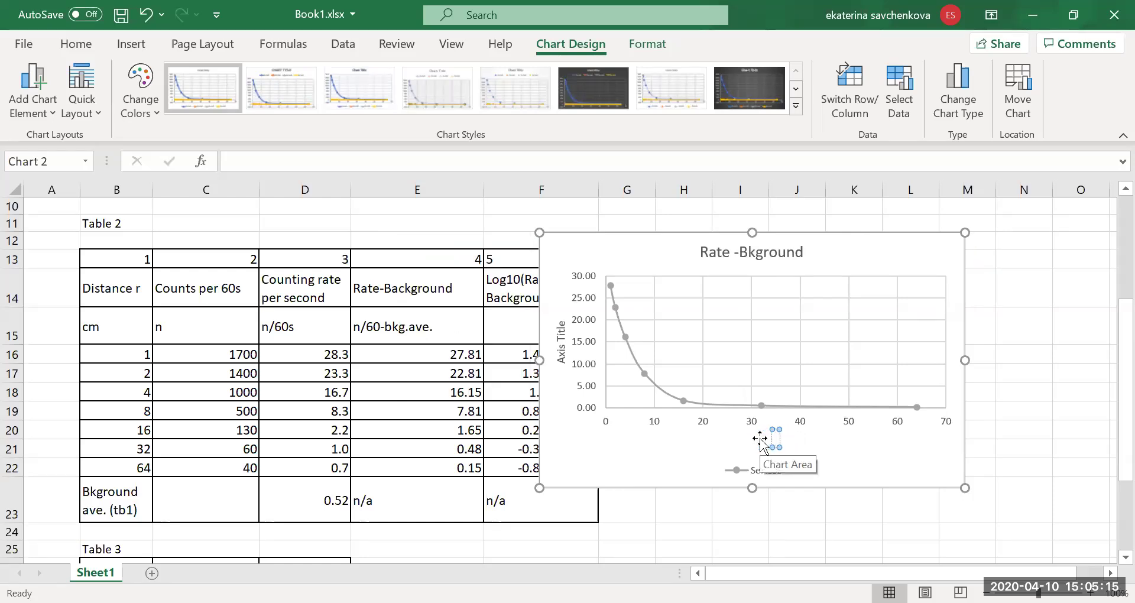
text(Destance r)
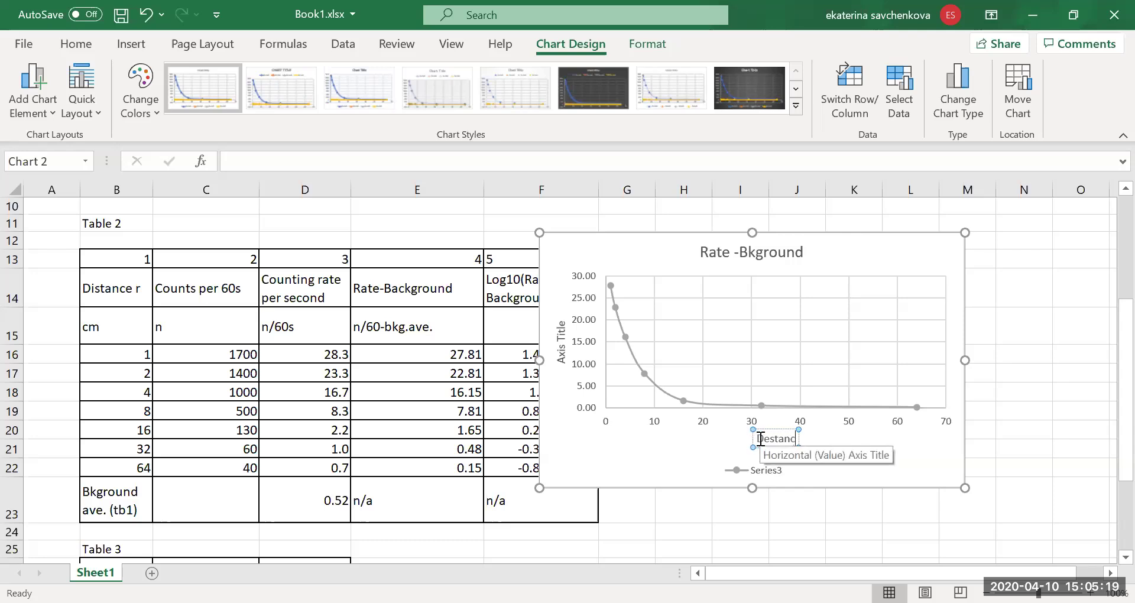
text(, )
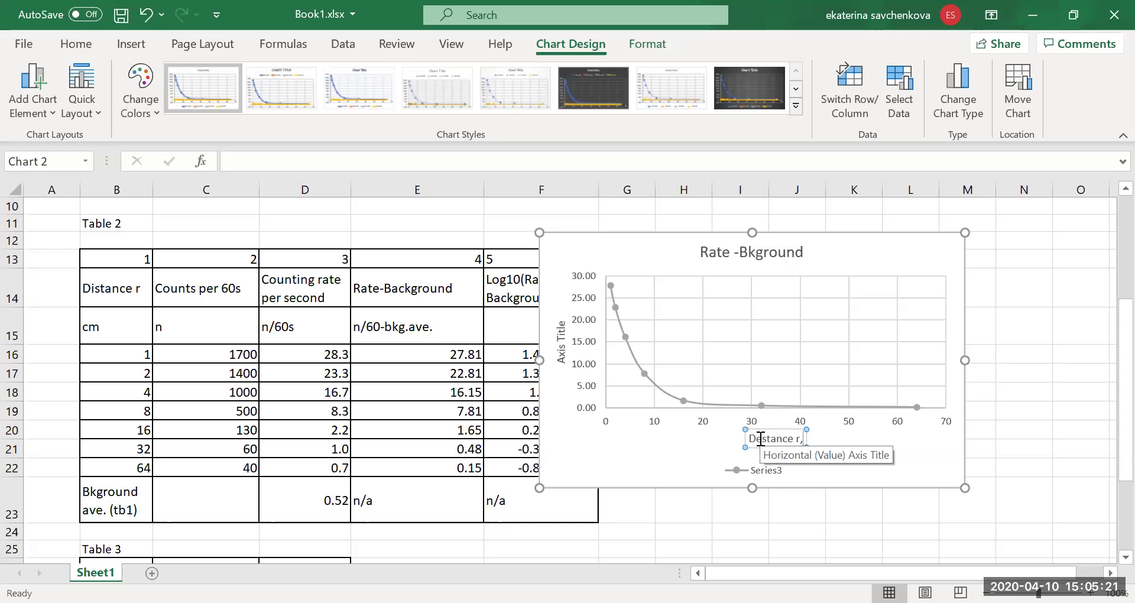
text(cm)
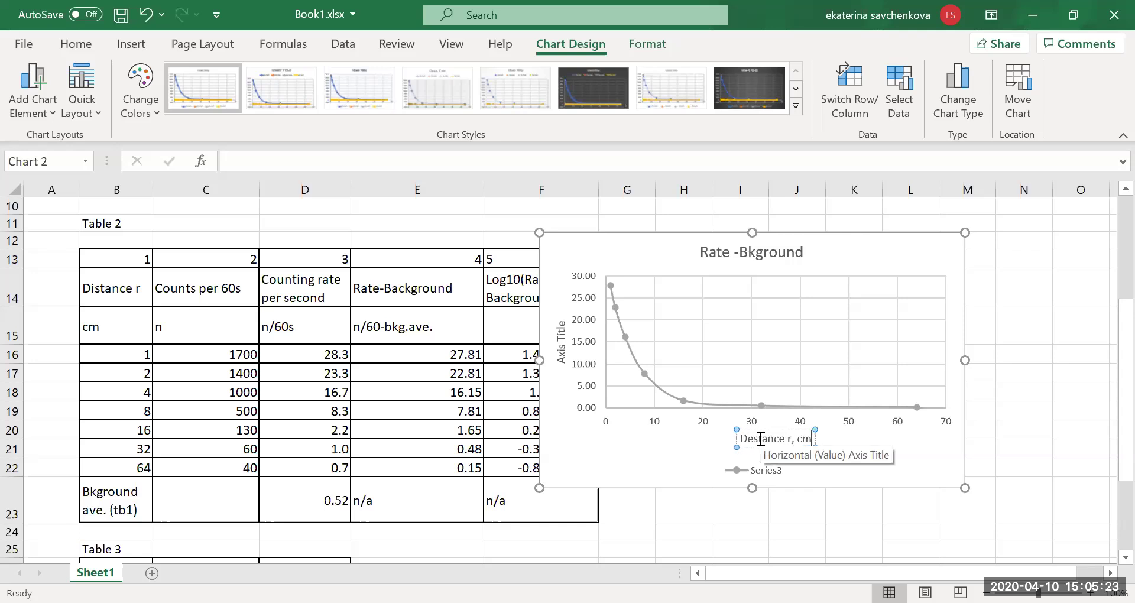
- Delete the chart's Series3 legend and move the chart beside Table 2, clear of column F
click(770, 477)
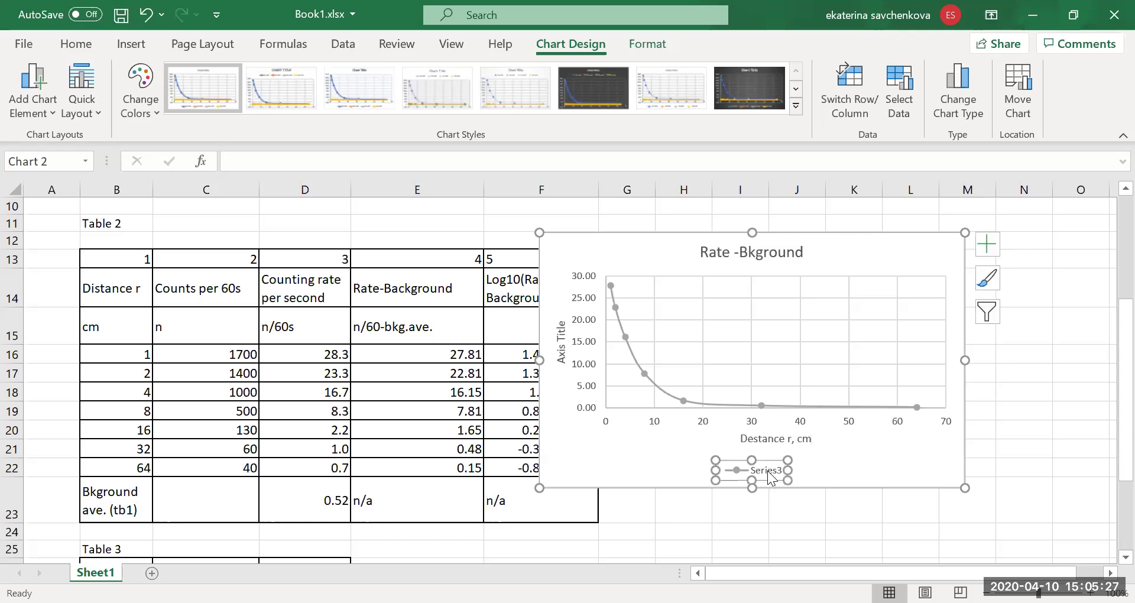
key(Delete)
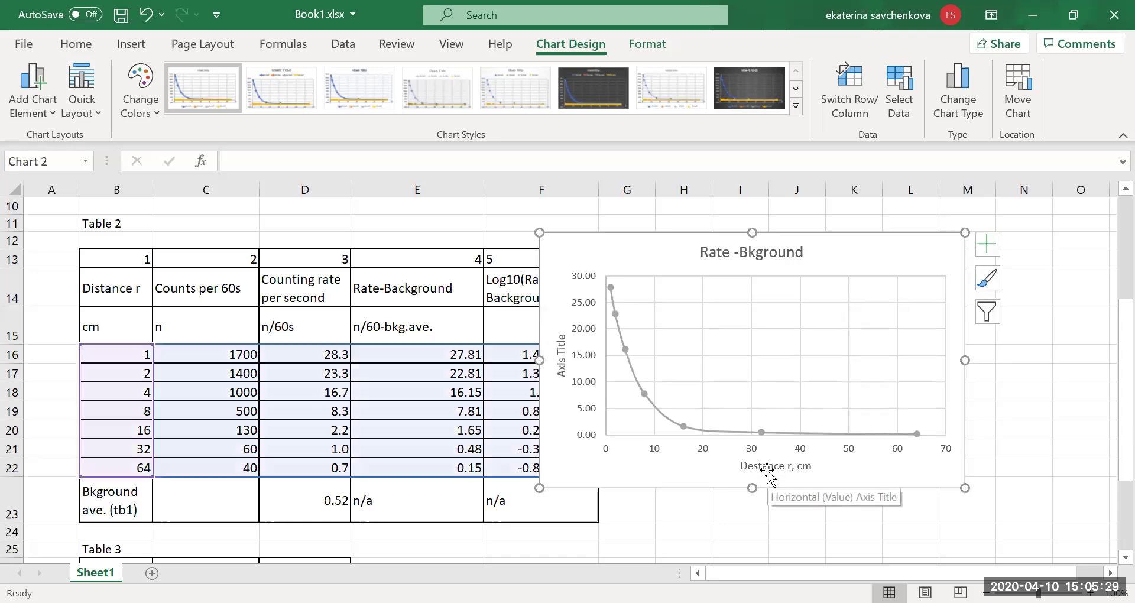
click(720, 243)
click(726, 243)
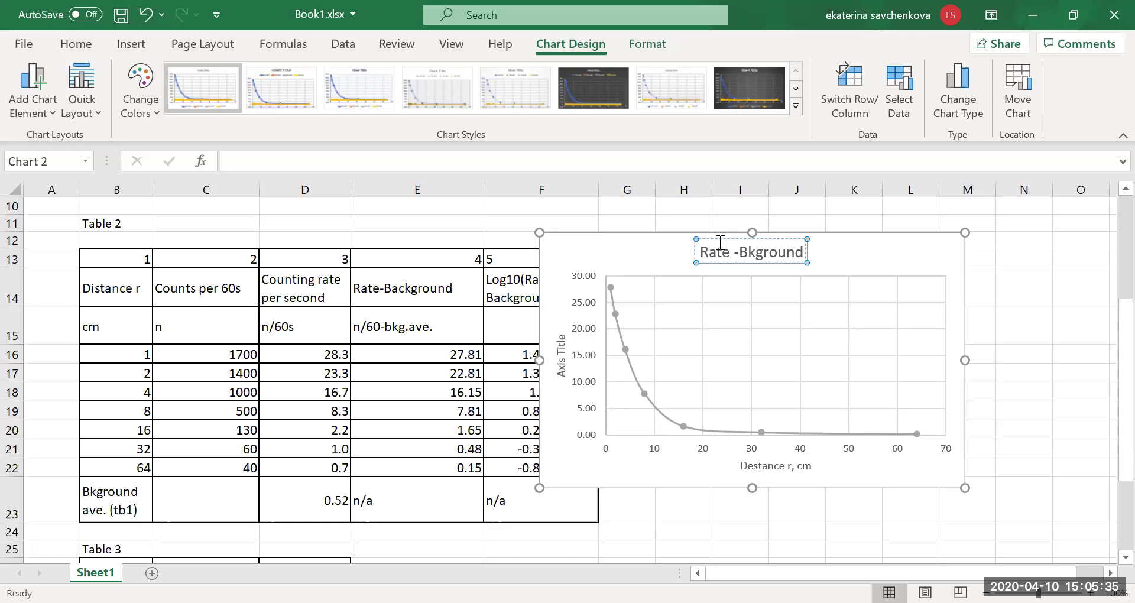
click(633, 254)
drag(692, 277, 779, 246)
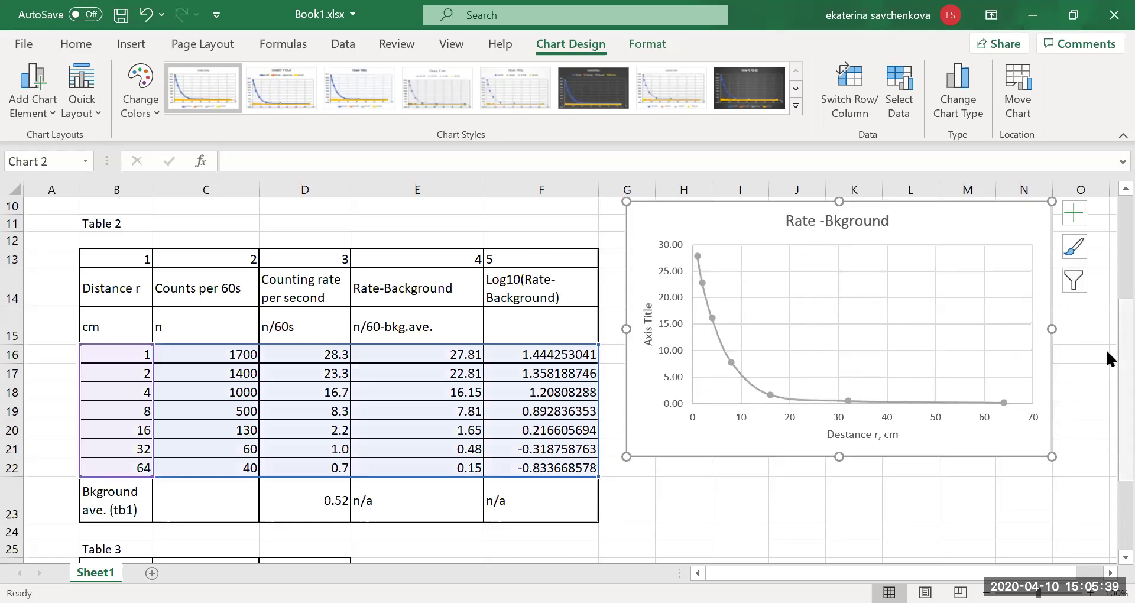
scroll(1105, 347, up, 2)
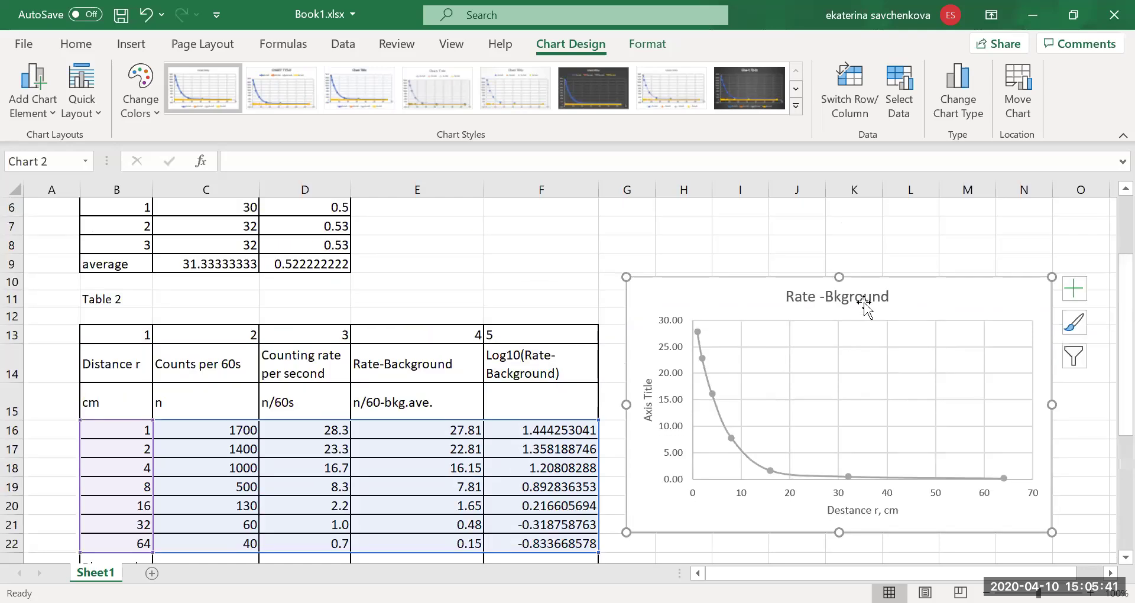
drag(762, 305, 751, 248)
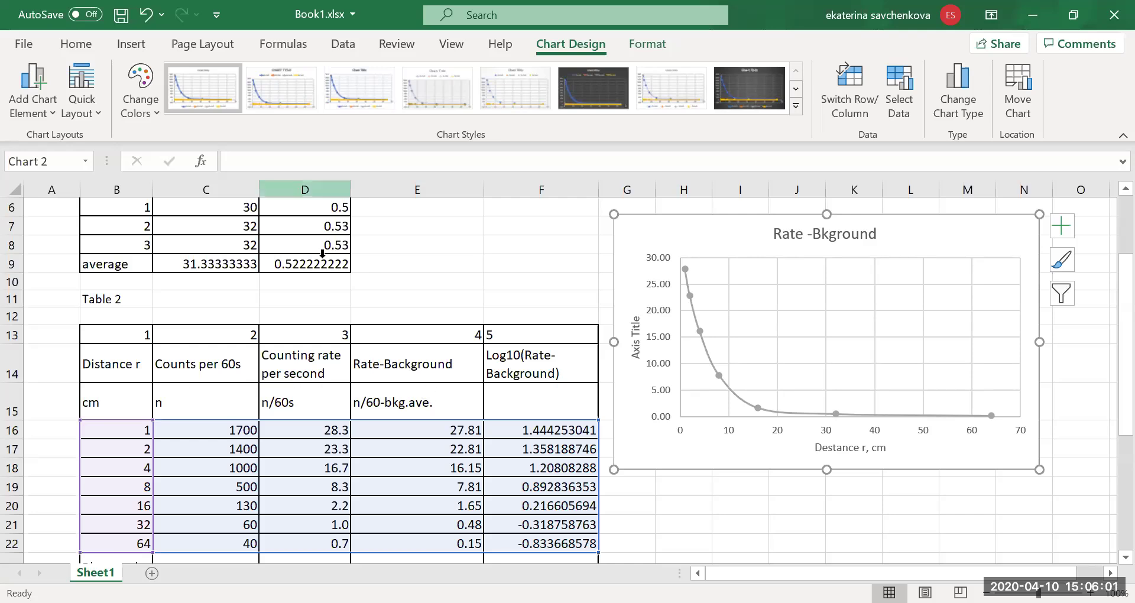
- Try to insert another scatter chart with smooth lines and markers while the existing chart is selected
click(131, 44)
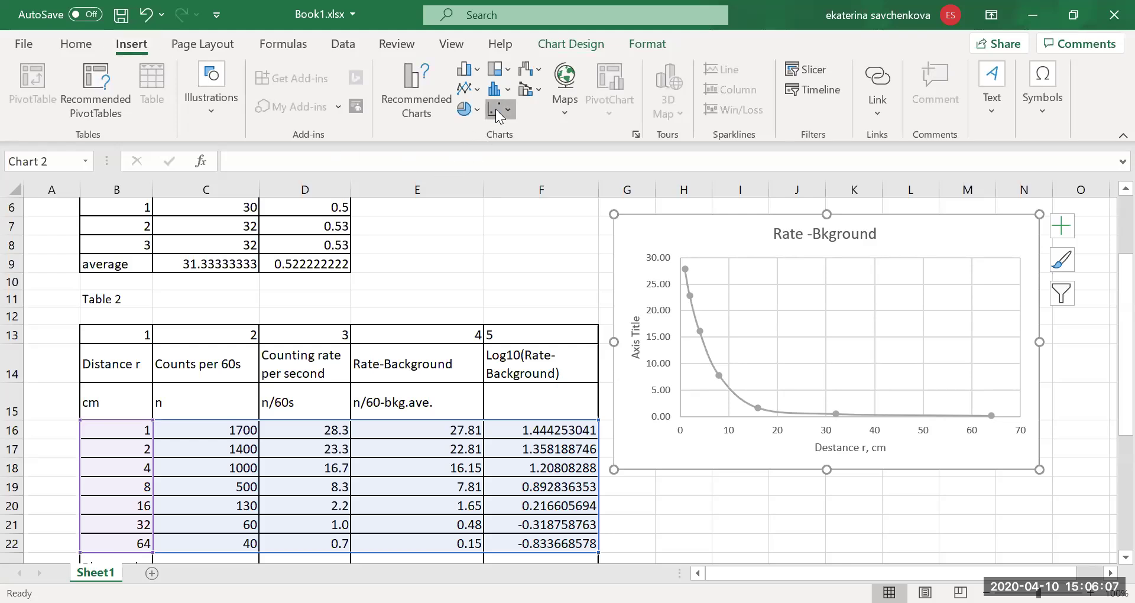
click(499, 111)
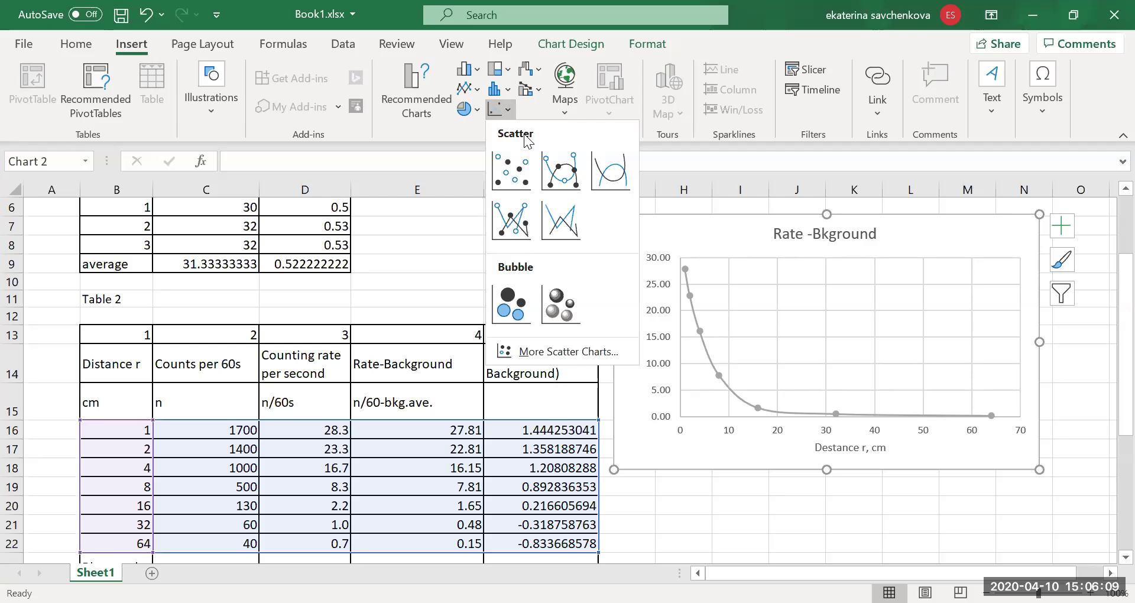
click(558, 171)
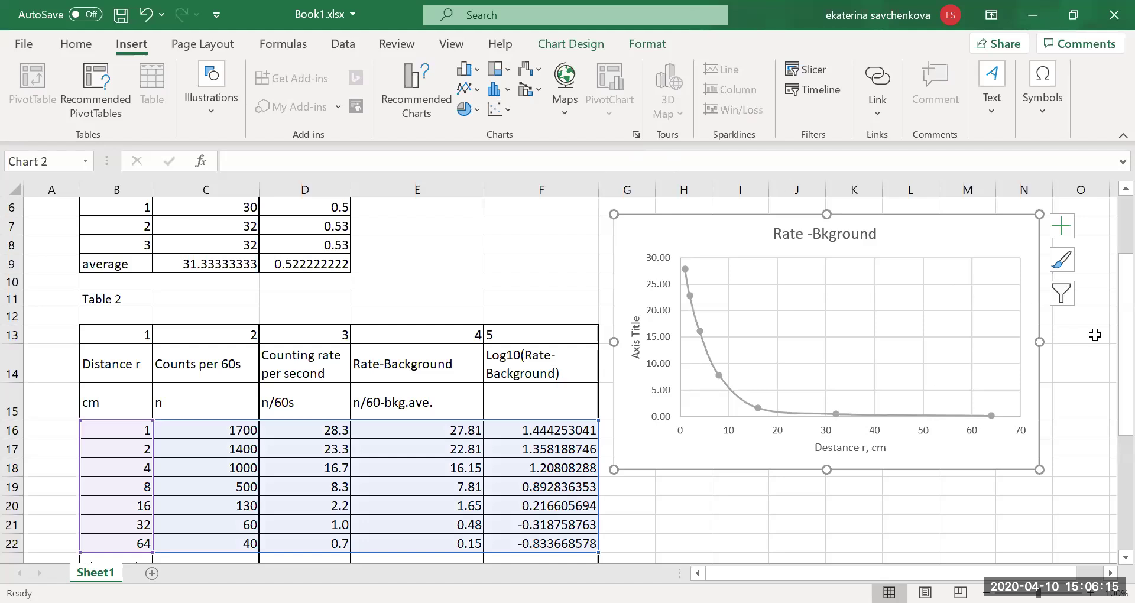
- Move the Rate -Bkground chart slightly farther away from Table 2
scroll(1105, 326, down, 1)
scroll(1106, 355, up, 2)
drag(757, 256, 788, 224)
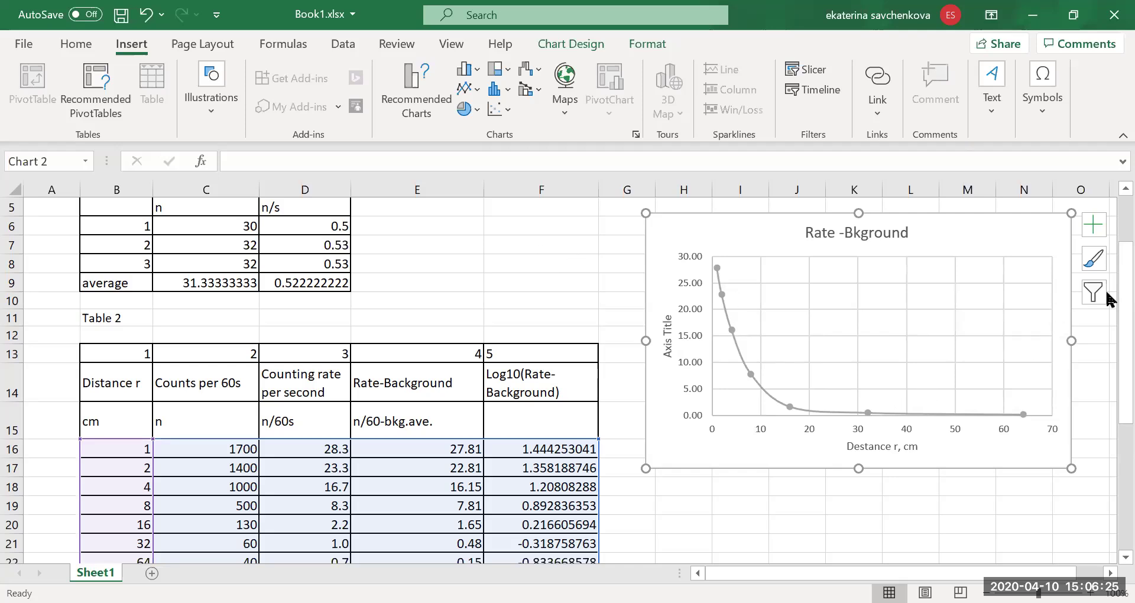
click(1122, 217)
drag(1122, 289, 1105, 326)
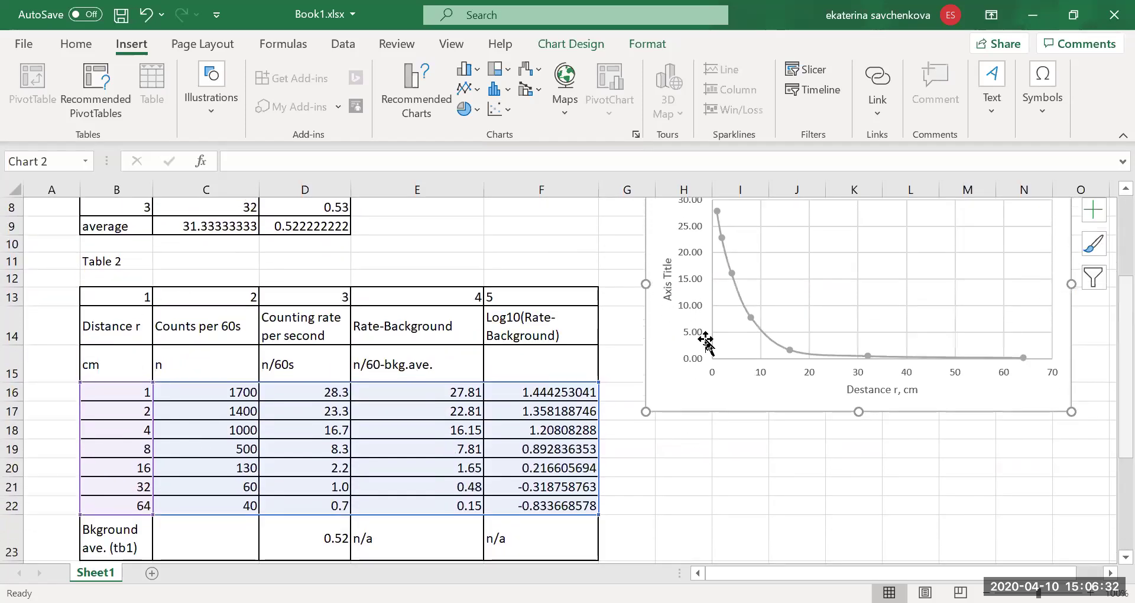
- Insert a second scatter chart with smooth lines and markers from B16:F22 and move it clear of the Rate -Bkground chart
click(495, 110)
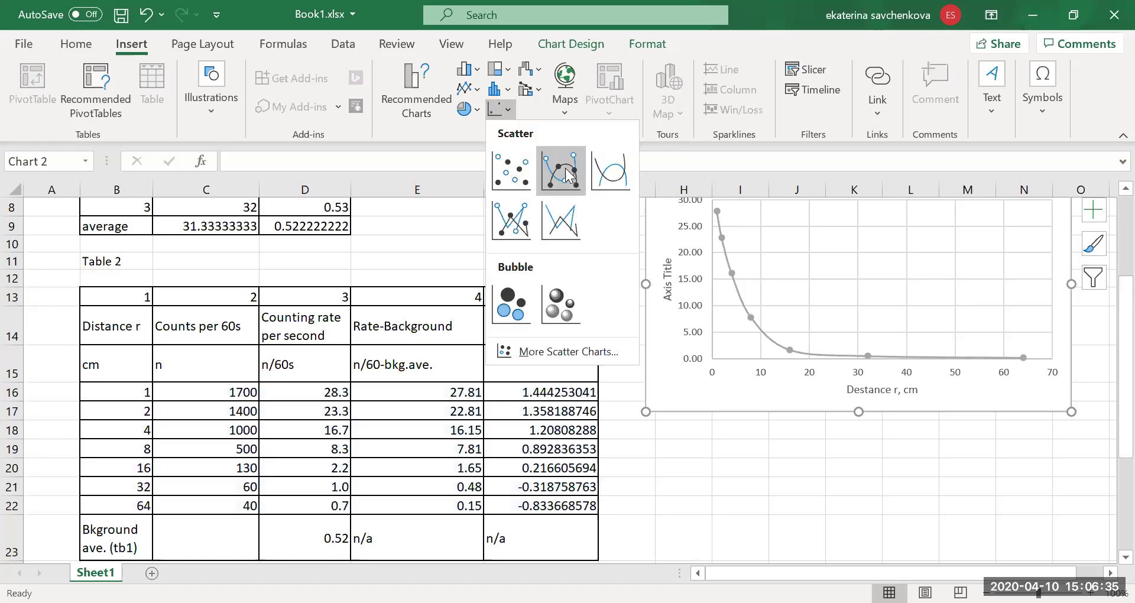
click(566, 173)
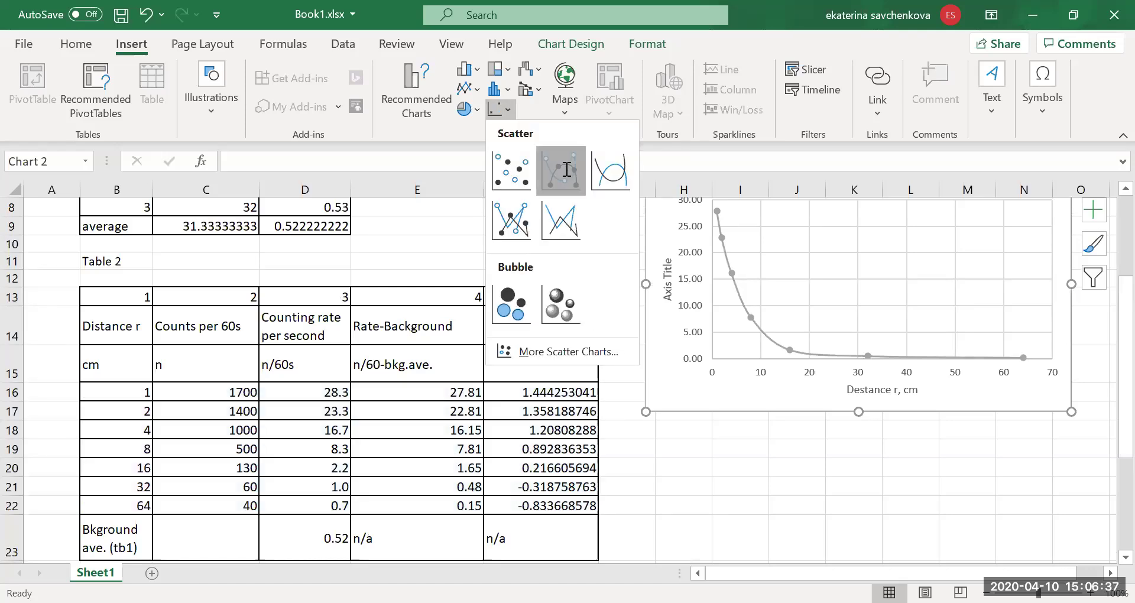
drag(116, 392, 566, 504)
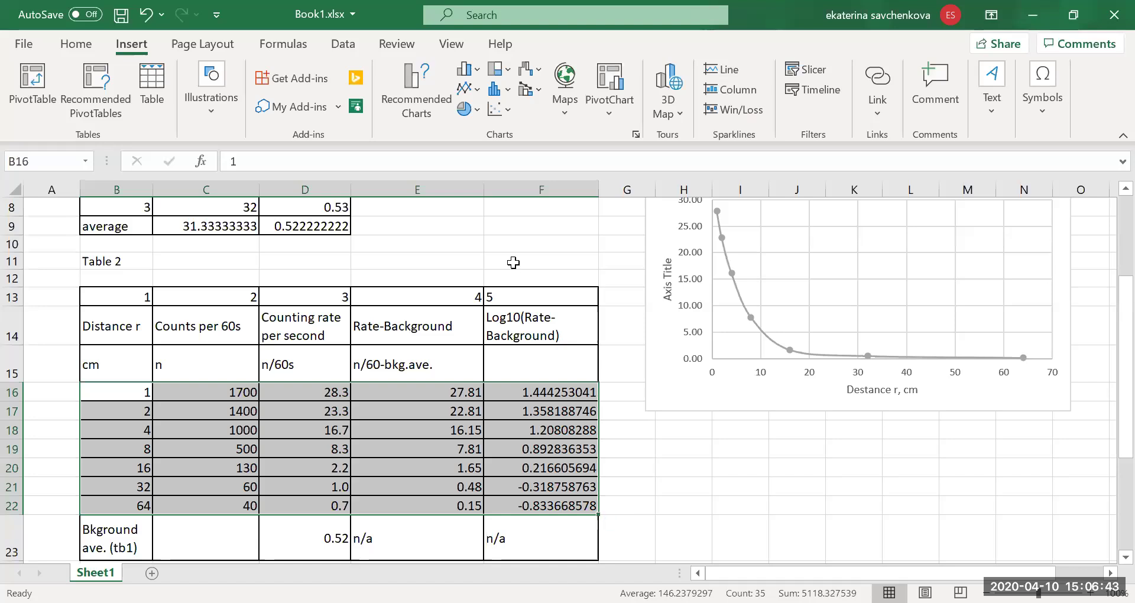
click(501, 112)
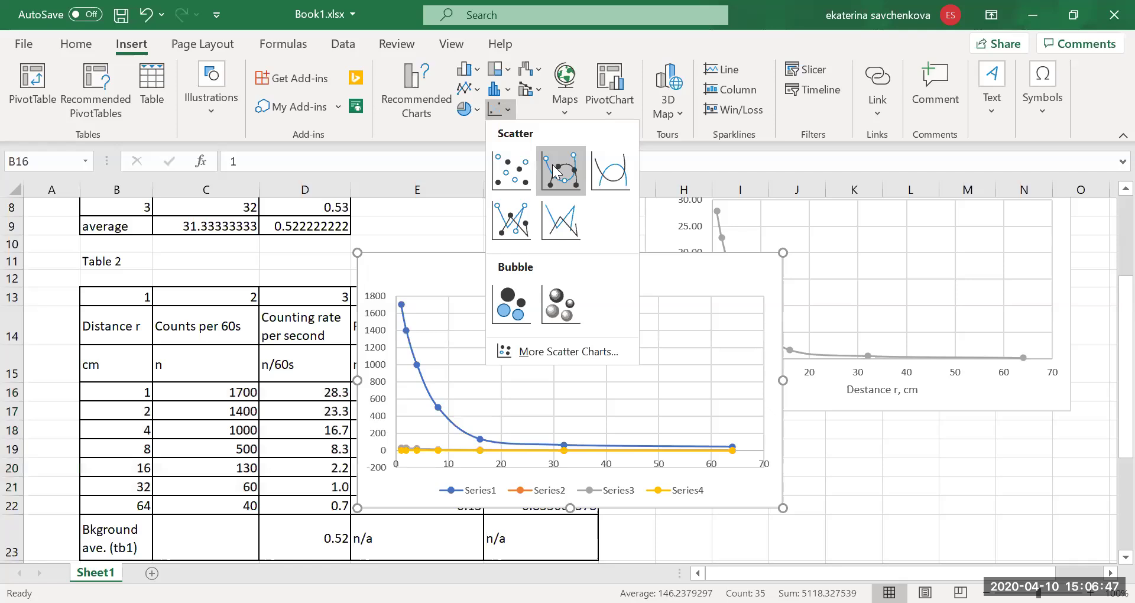
click(557, 170)
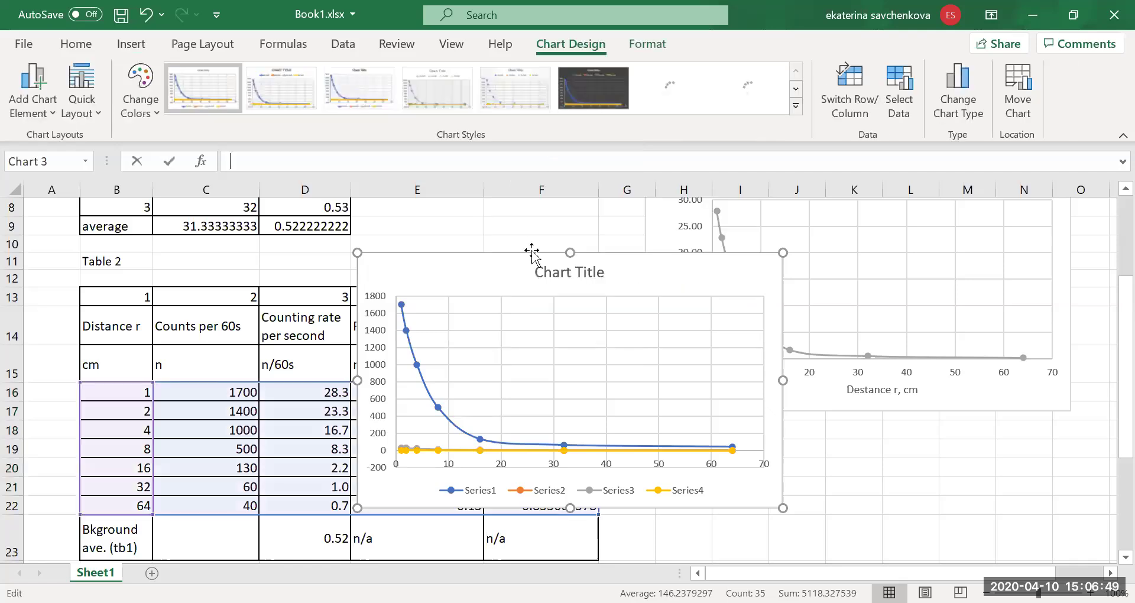
drag(492, 268, 319, 243)
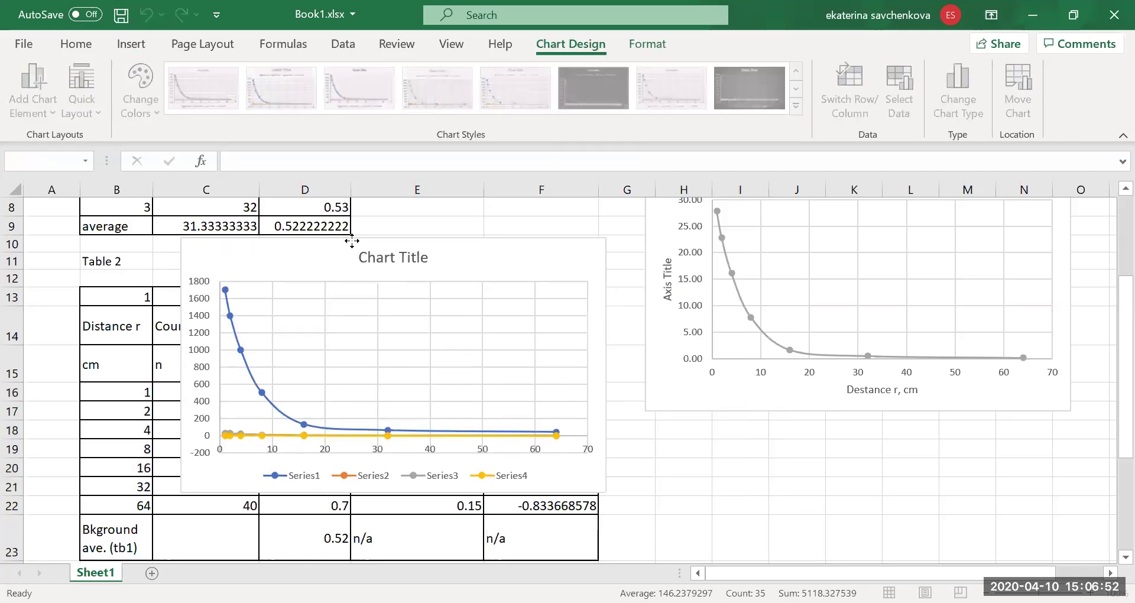
- Exclude Series1, Series2 and Series3 from the second distance chart's data source, keeping only Series4 plotted
right_click(451, 378)
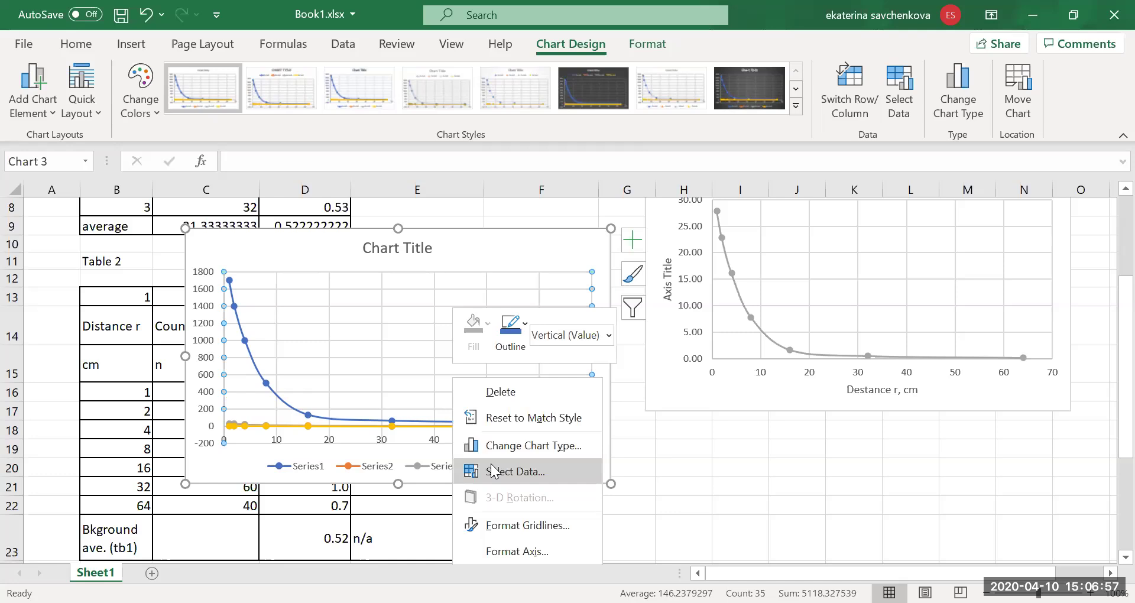
click(492, 471)
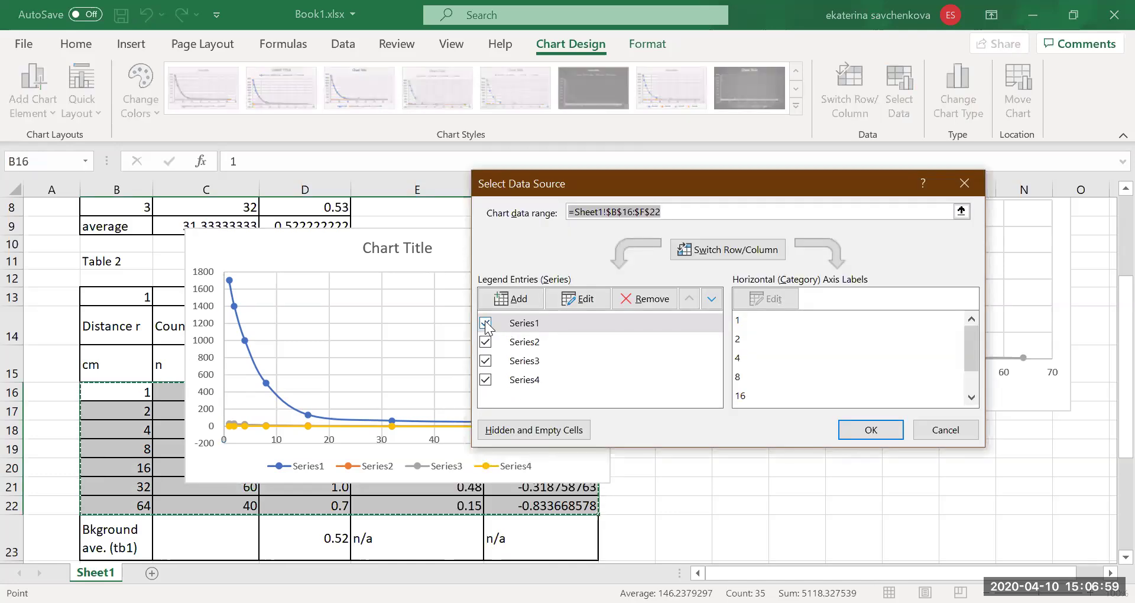
click(486, 323)
click(486, 342)
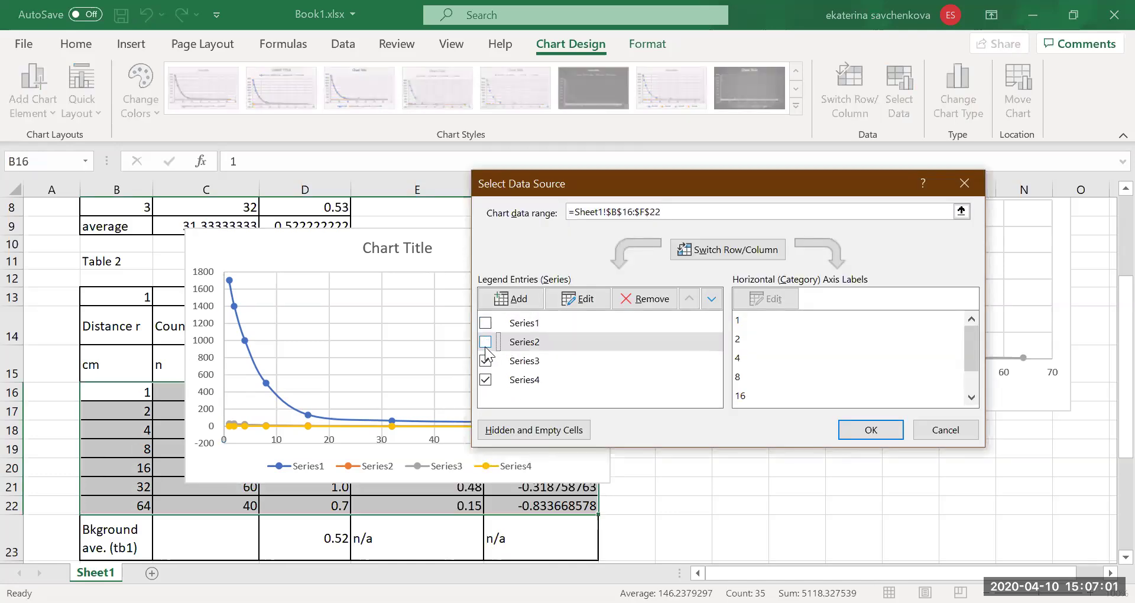
click(485, 361)
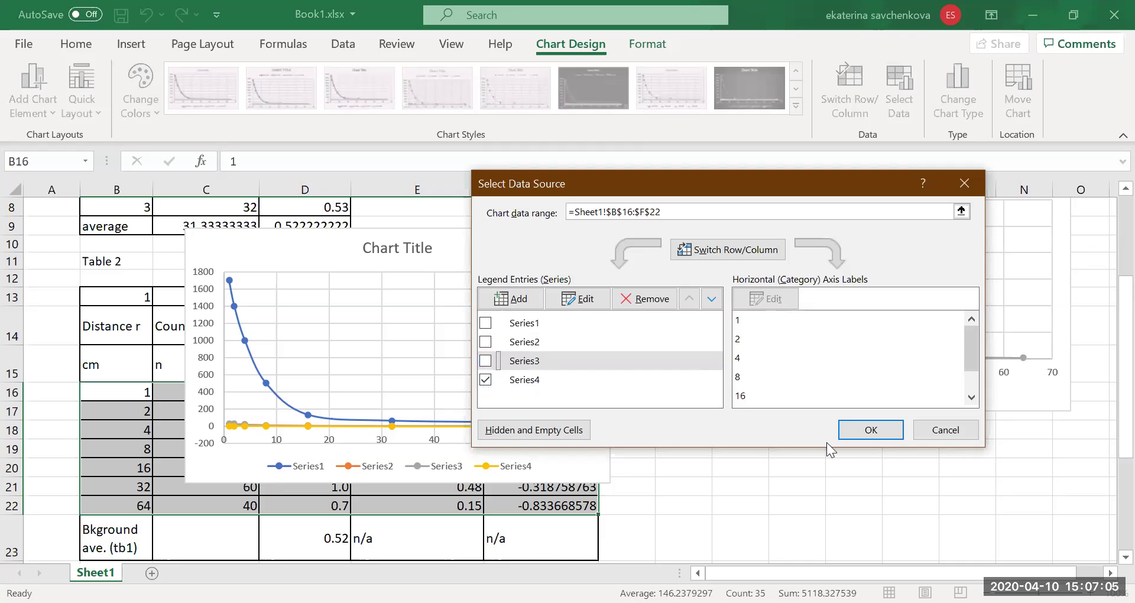
click(853, 430)
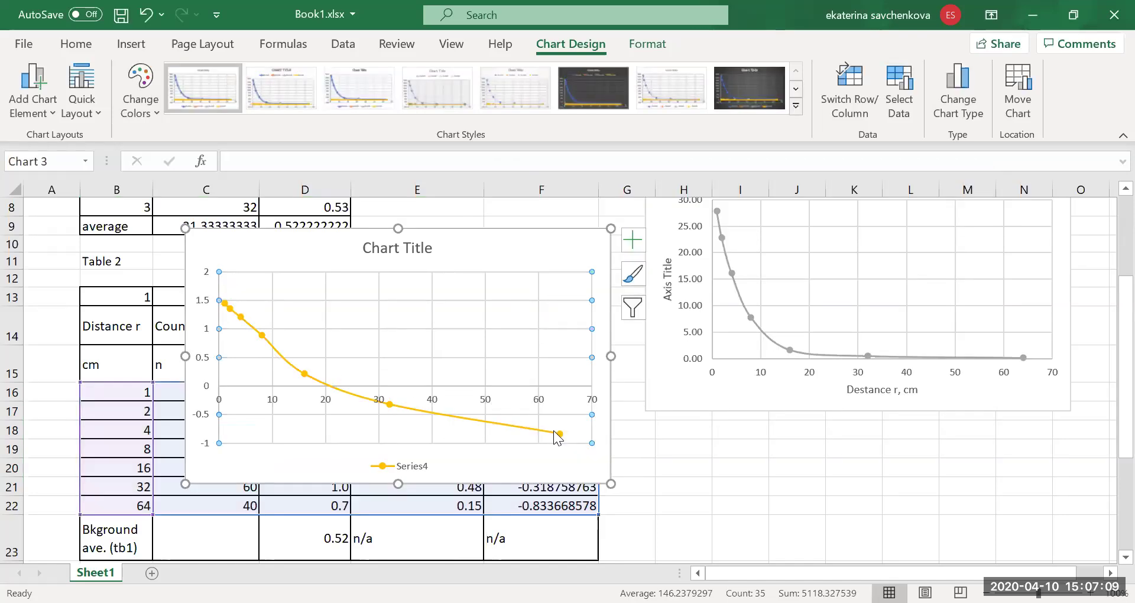
mouse_move(551, 430)
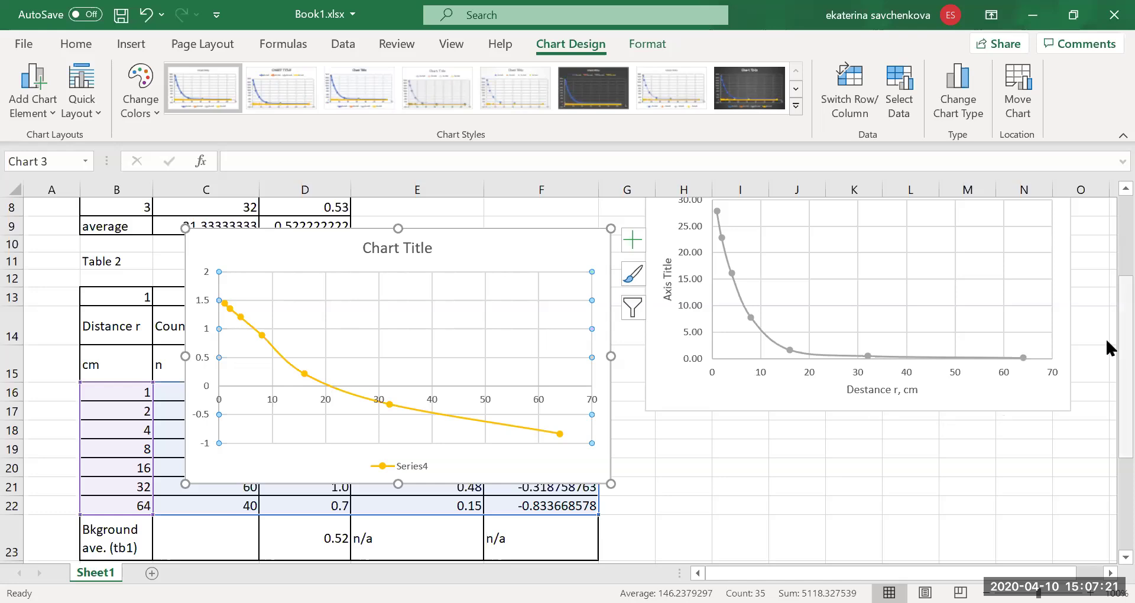
- Insert a scatter chart with smooth lines and markers from the Table 3 shielding data in B28:D31
scroll(1107, 341, down, 3)
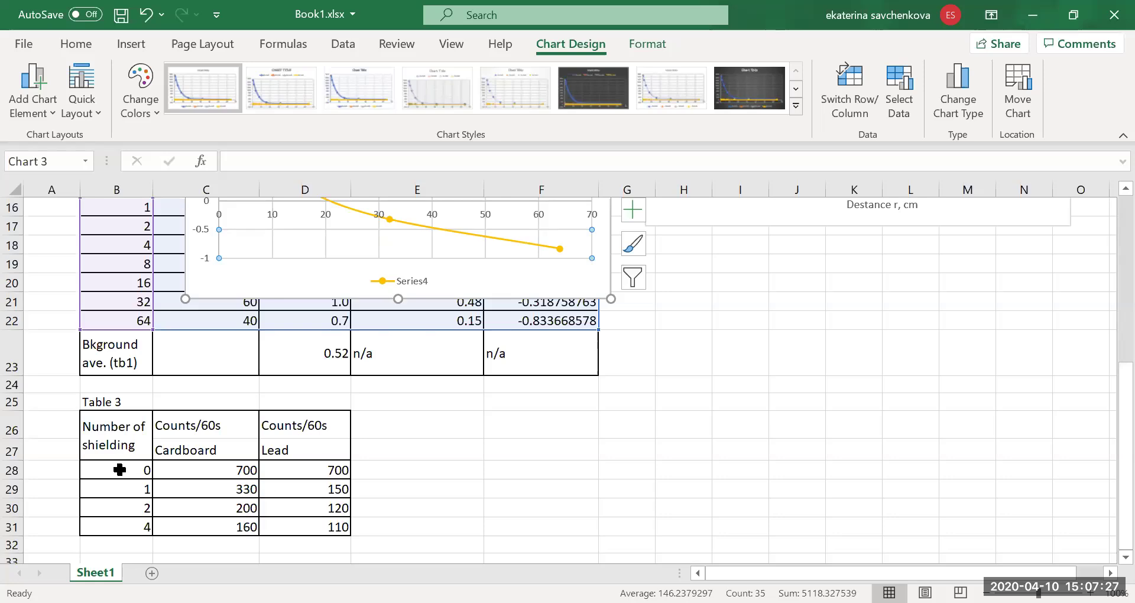
drag(119, 468, 314, 532)
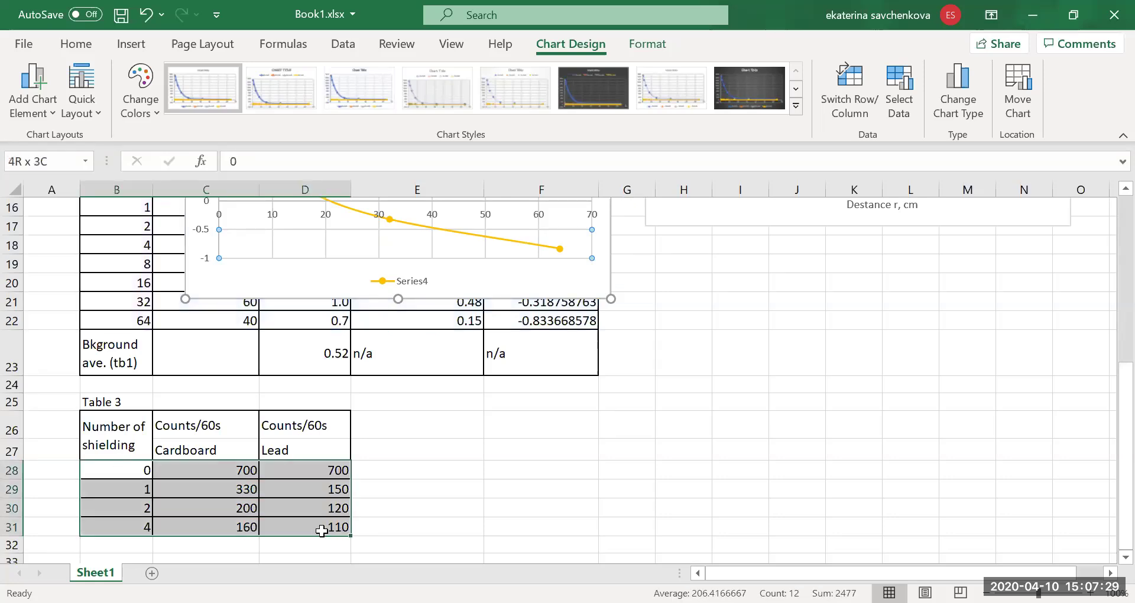
click(133, 44)
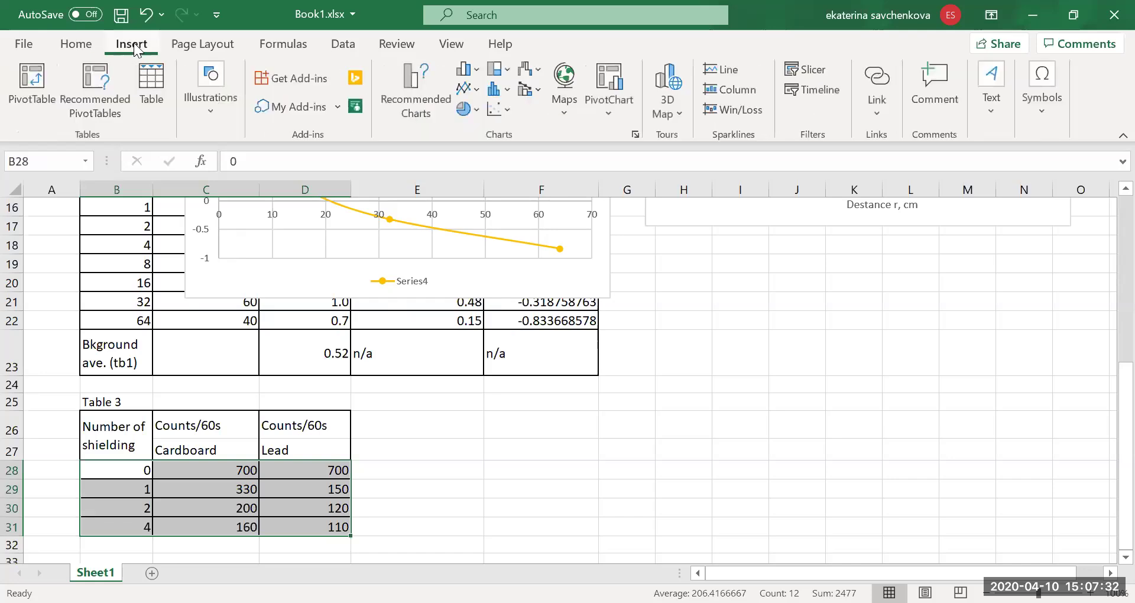
click(497, 110)
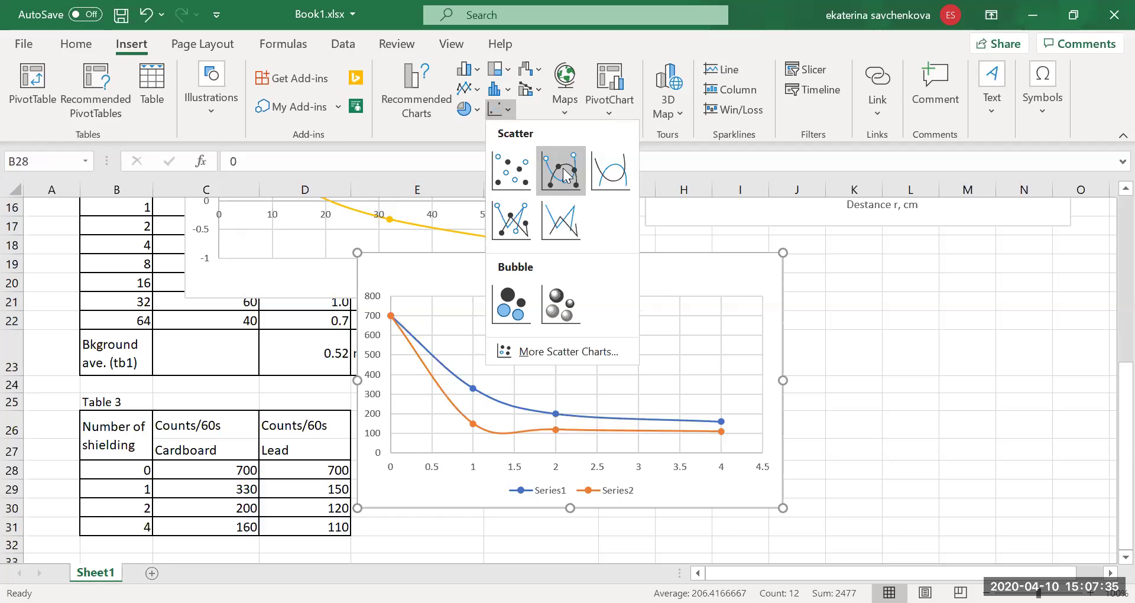
click(564, 174)
- Move the shielding chart clear of the tables, across columns G to N just below the Rate -Bkground chart
mouse_move(570, 277)
mouse_down()
mouse_move(661, 375)
mouse_move(572, 278)
mouse_move(567, 256)
mouse_move(565, 272)
mouse_up()
drag(483, 275, 511, 413)
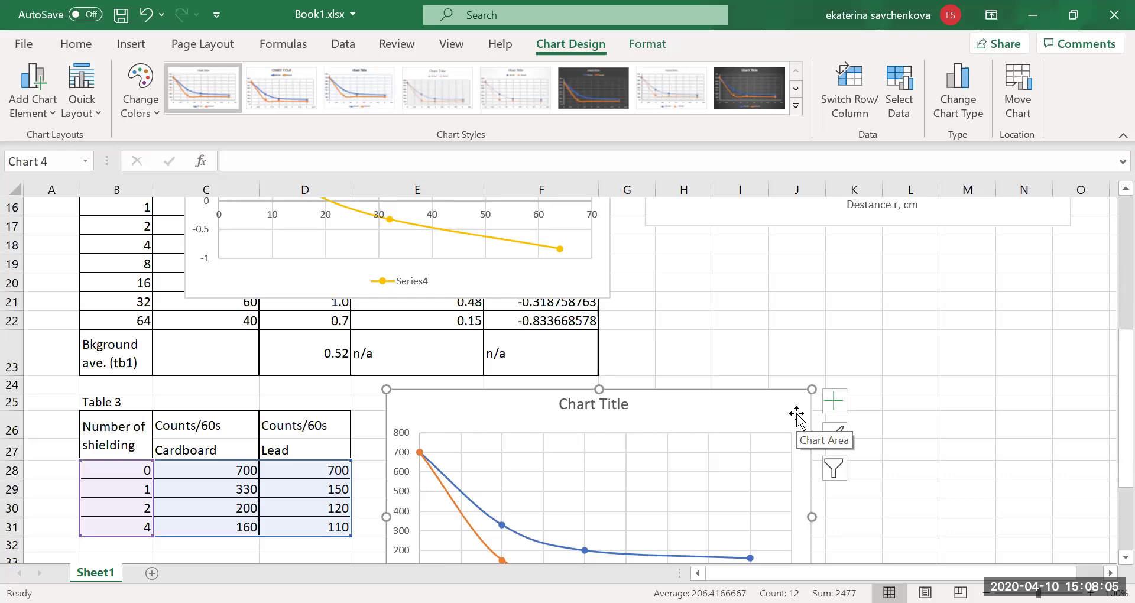
drag(716, 415, 953, 282)
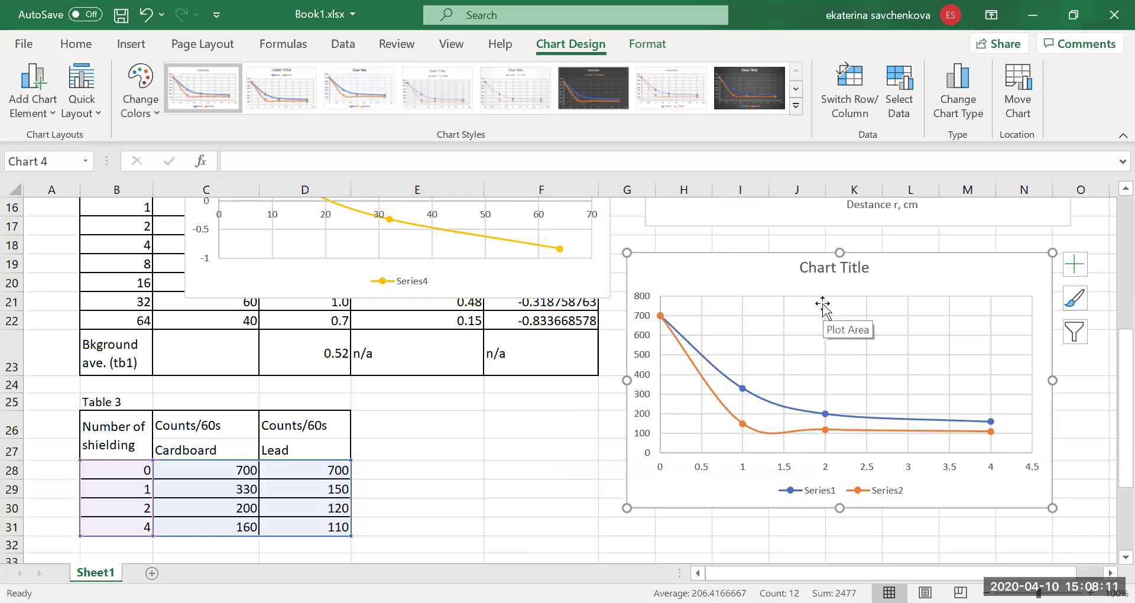